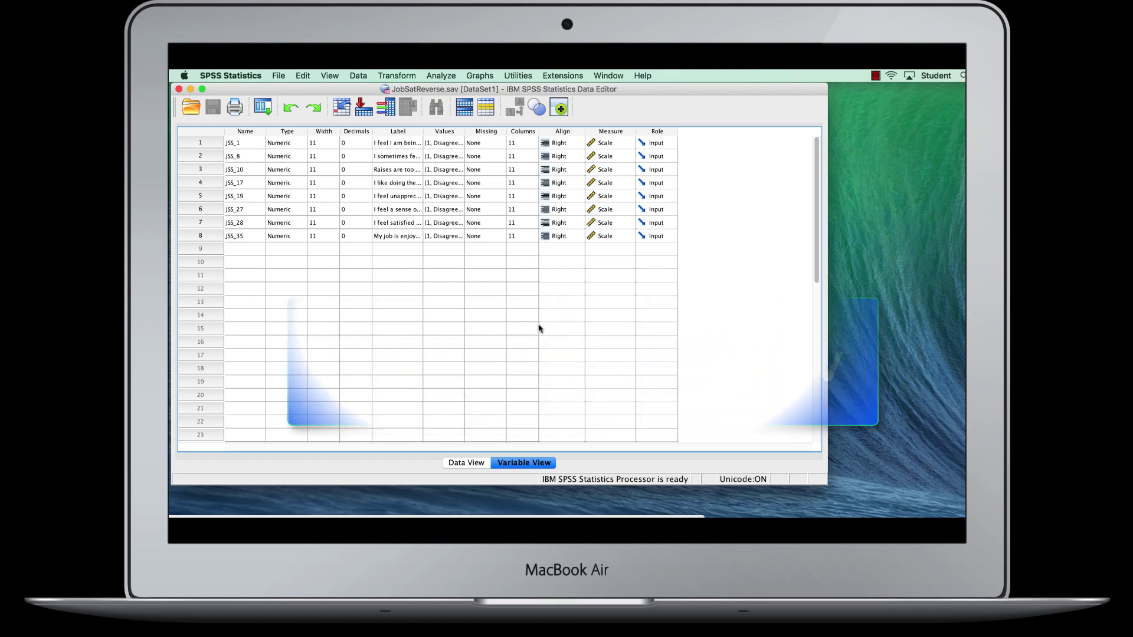
# Step: Widen the Label column in Variable View so the full item wording shows
pyautogui.click(413, 133)
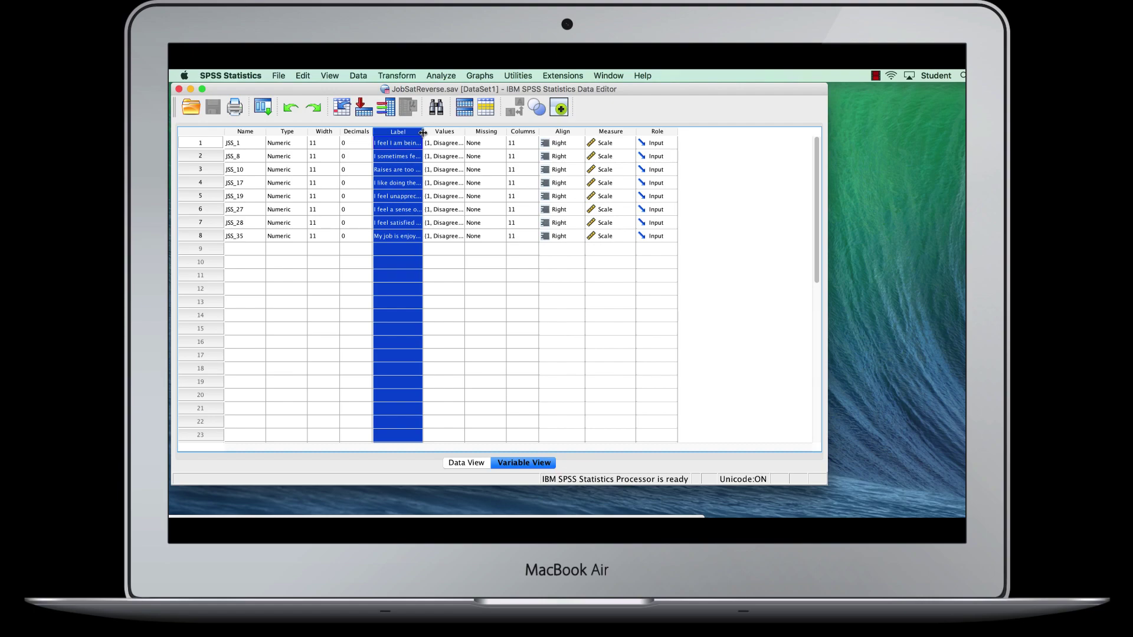
pyautogui.moveTo(423, 132); pyautogui.dragTo(451, 133)
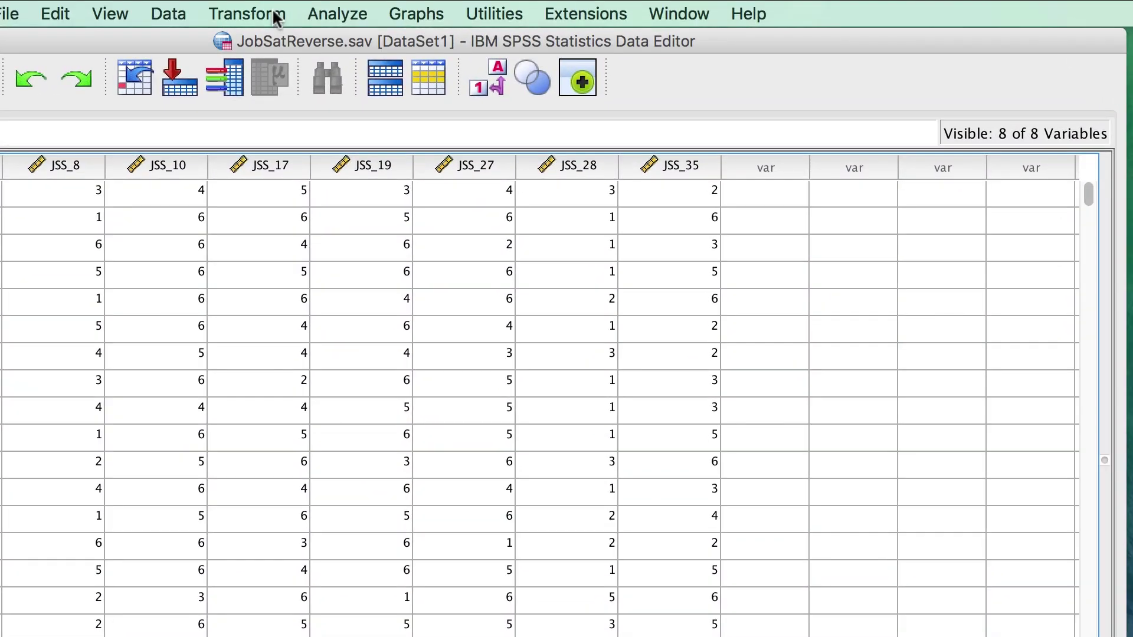
# Step: Open Recode into Different Variables, list variables by name, and select JSS_8
pyautogui.click(276, 18)
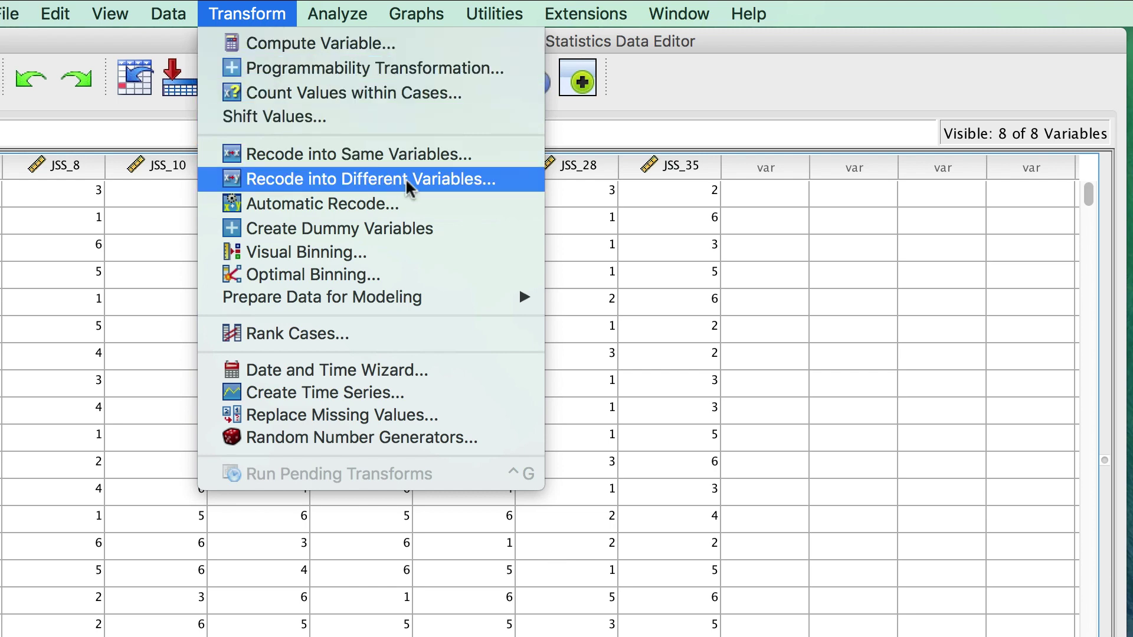
pyautogui.click(514, 182)
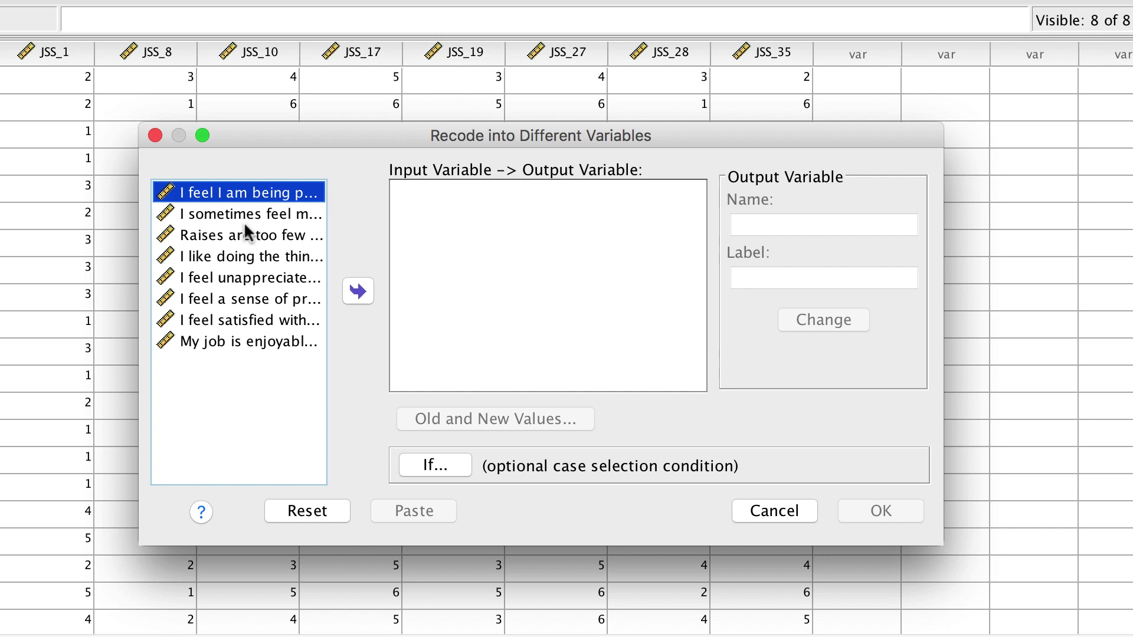
pyautogui.rightClick(248, 234)
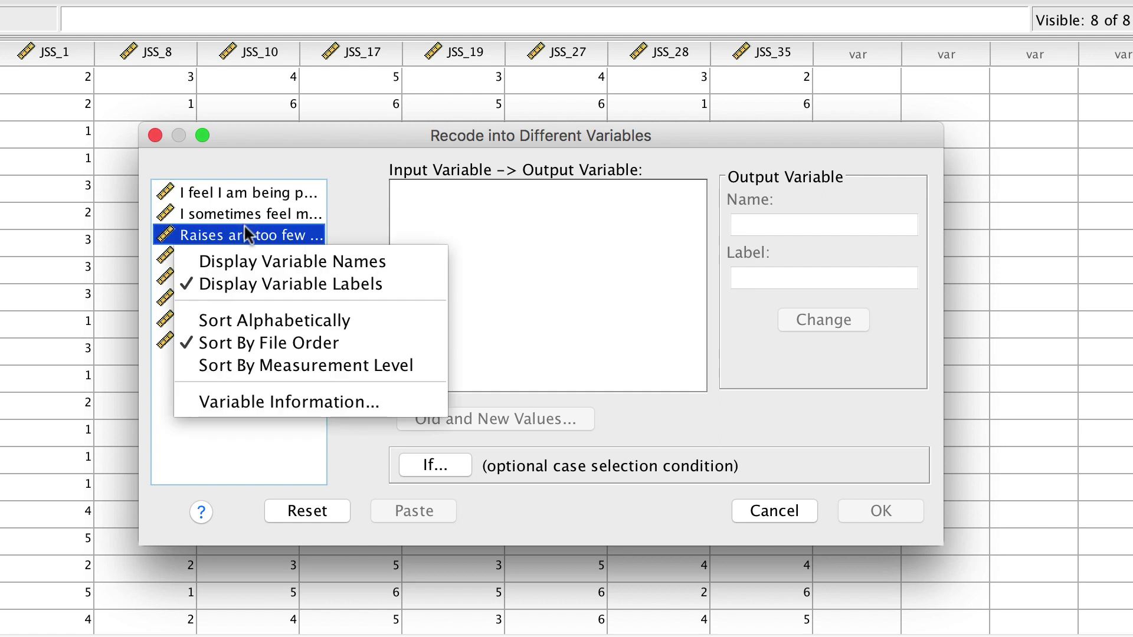
pyautogui.click(425, 269)
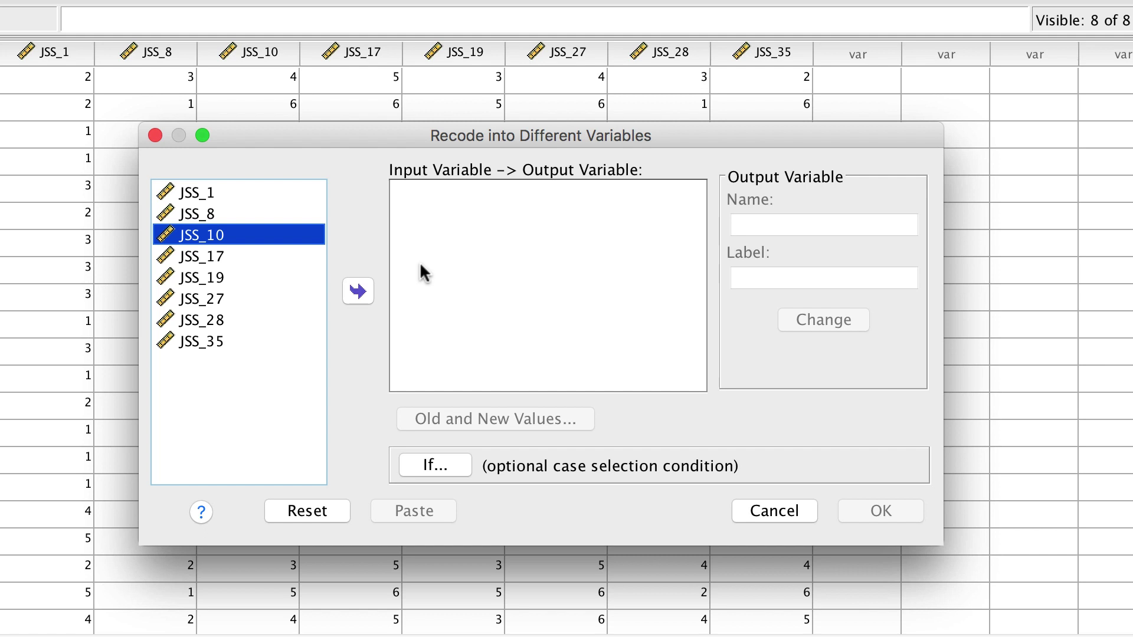
pyautogui.click(248, 213)
# Step: Add JSS_8, JSS_10 and JSS_19 as the variables to recode
pyautogui.click(358, 293)
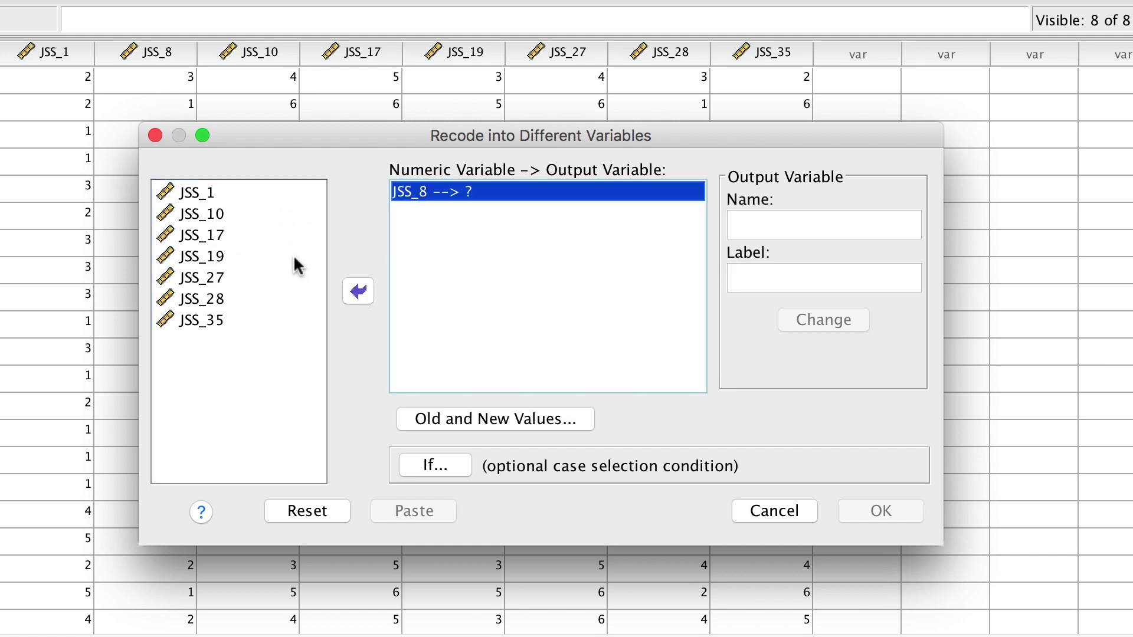
pyautogui.click(272, 216)
pyautogui.click(359, 293)
pyautogui.click(263, 237)
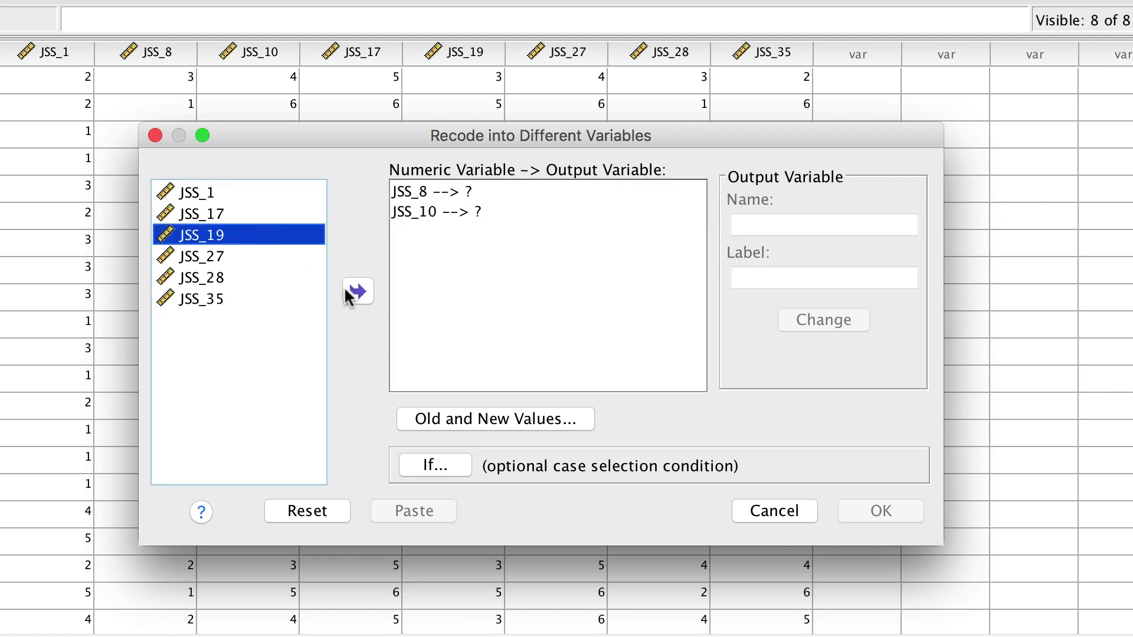
# Step: Name JSS_8's output variable JSS_8r
pyautogui.click(359, 293)
pyautogui.click(419, 192)
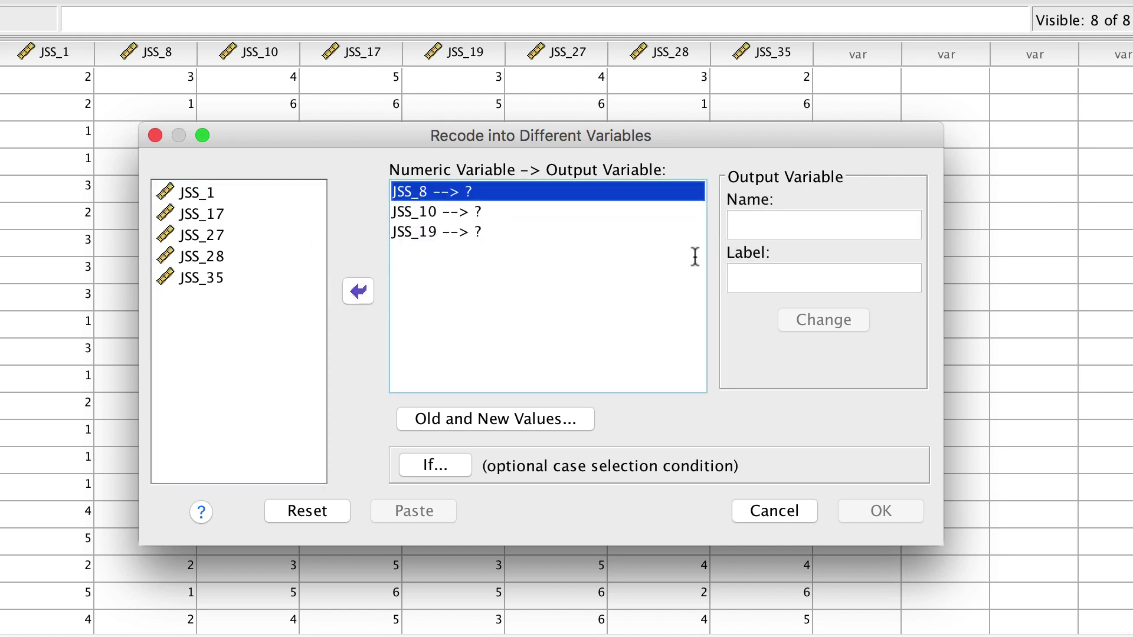
pyautogui.click(754, 226)
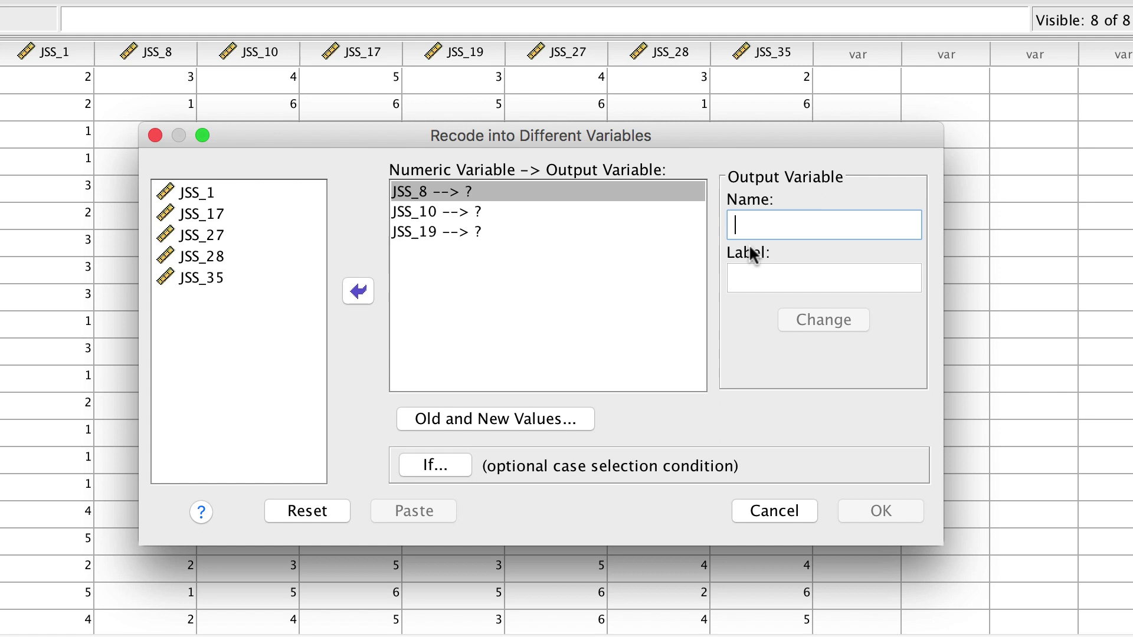
pyautogui.write('JSS_8r')
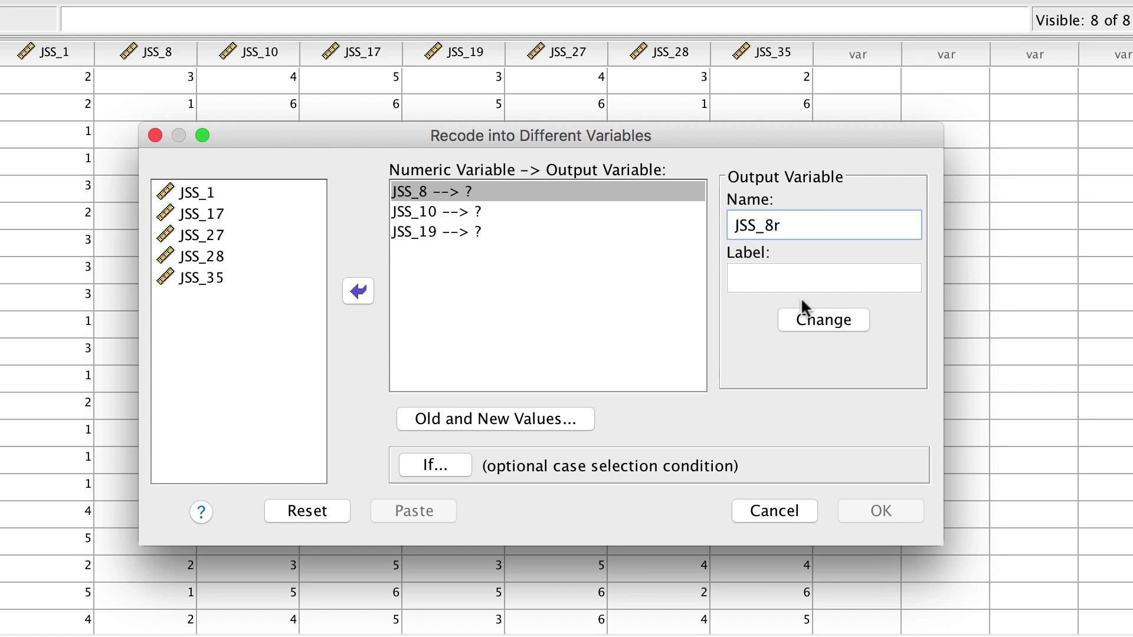
pyautogui.click(808, 322)
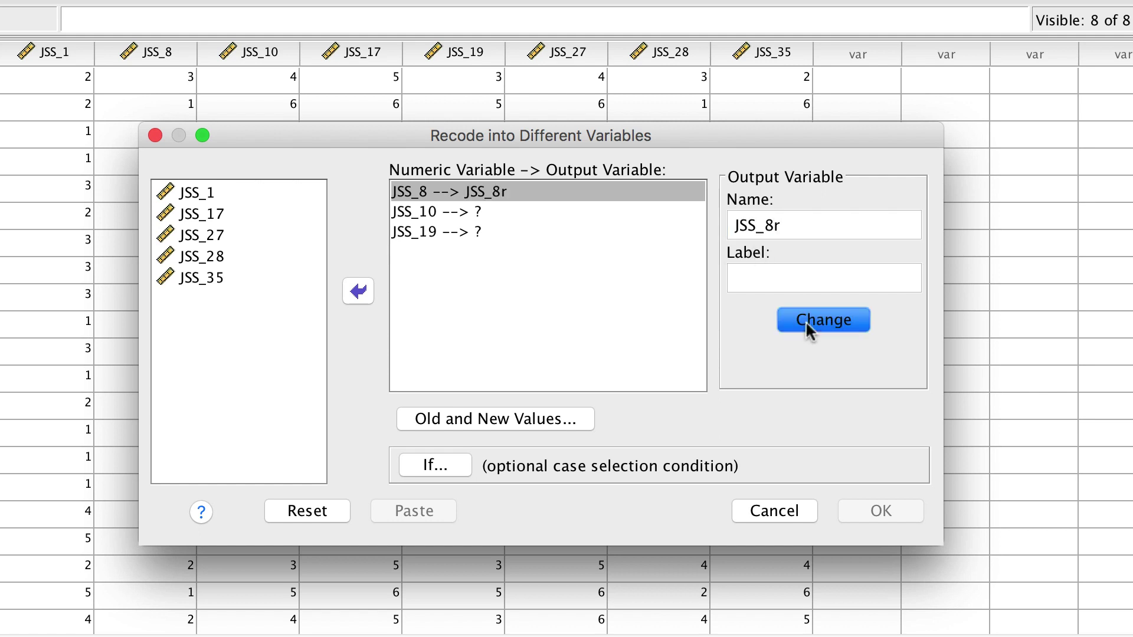
# Step: Name the output variables JSS_10r for JSS_10 and JSS_19r for JSS_19
pyautogui.click(568, 213)
pyautogui.click(758, 222)
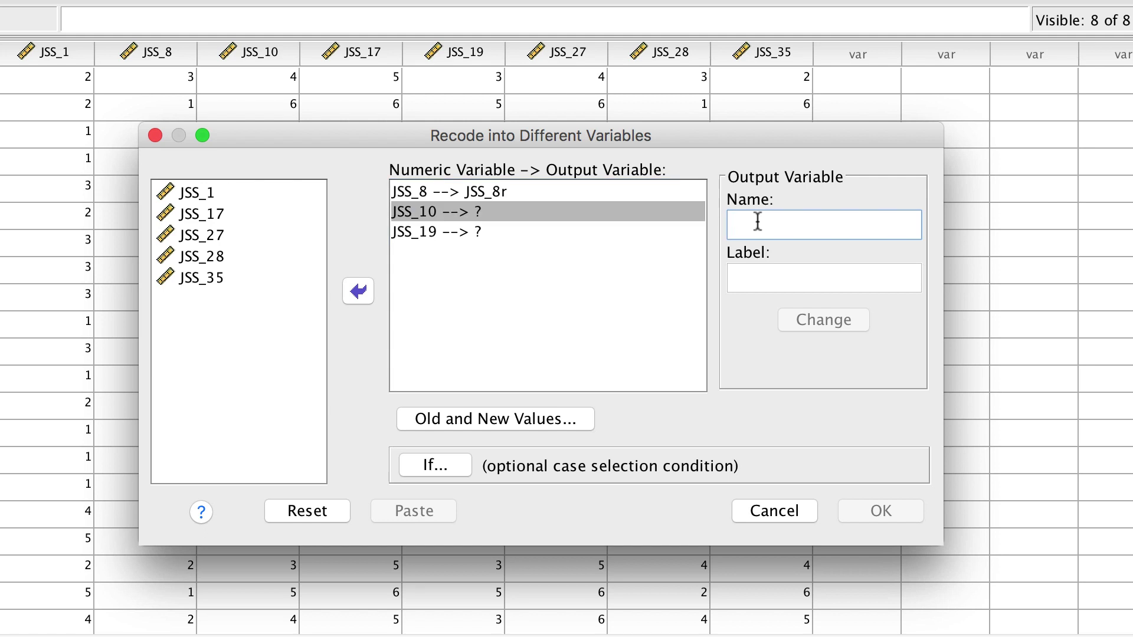
pyautogui.write('JSS_10r')
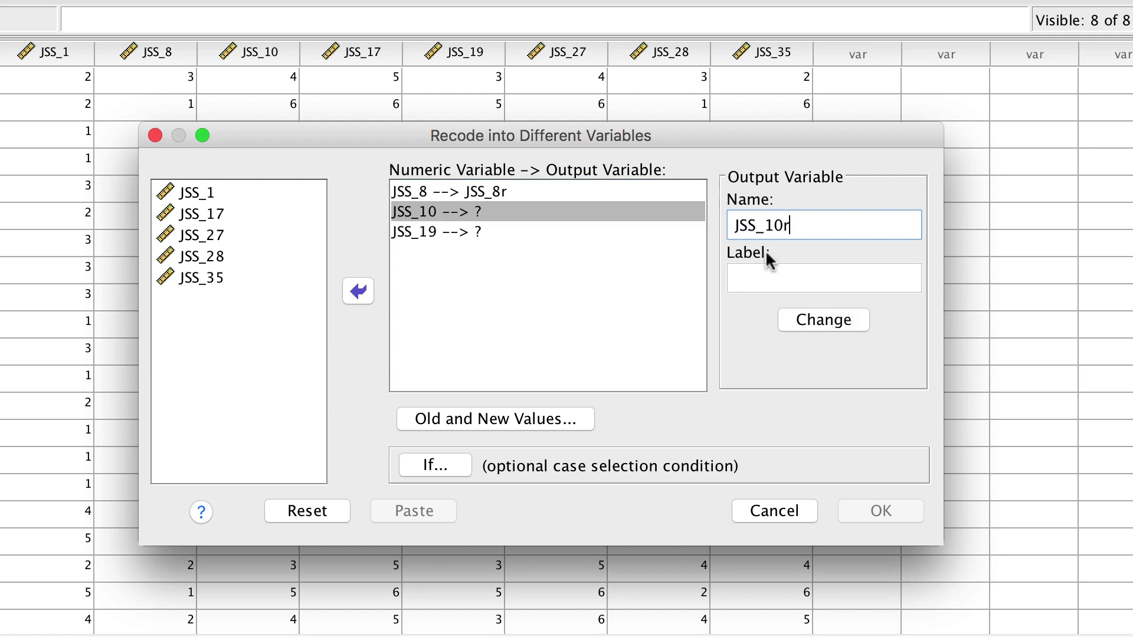
pyautogui.click(804, 320)
pyautogui.click(589, 236)
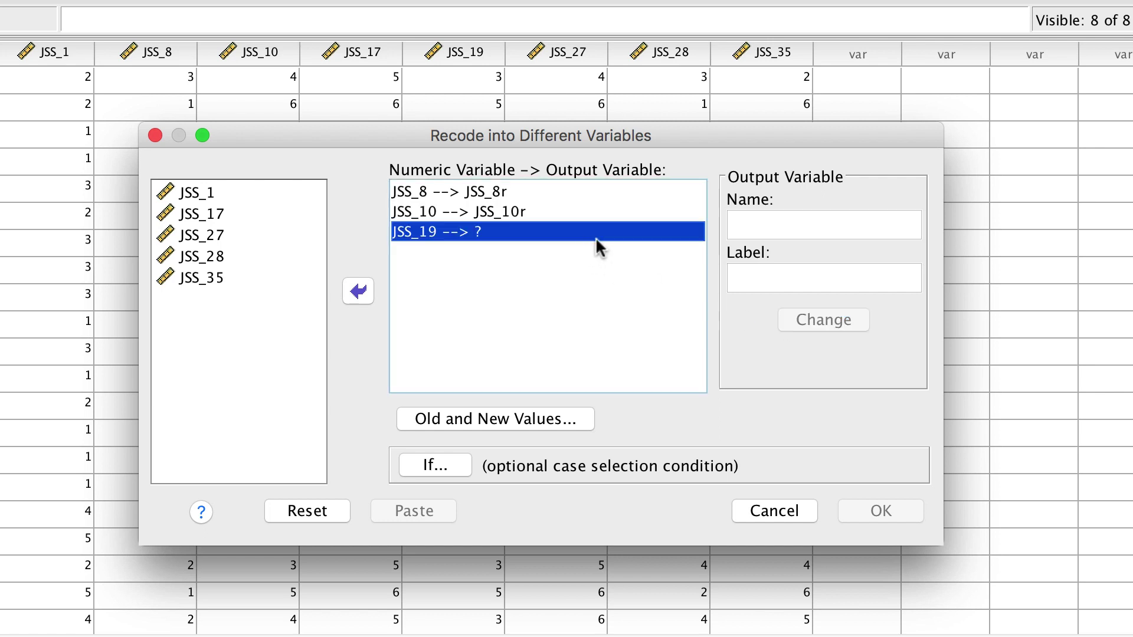
pyautogui.click(732, 225)
pyautogui.write('JS')
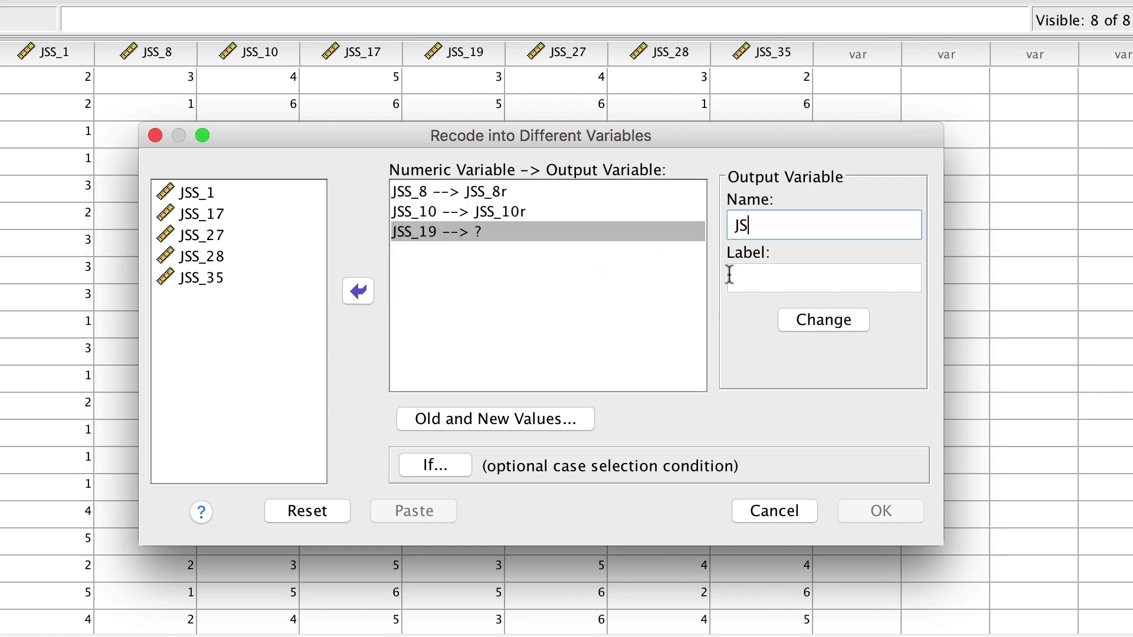
pyautogui.write('S_19r')
pyautogui.click(833, 324)
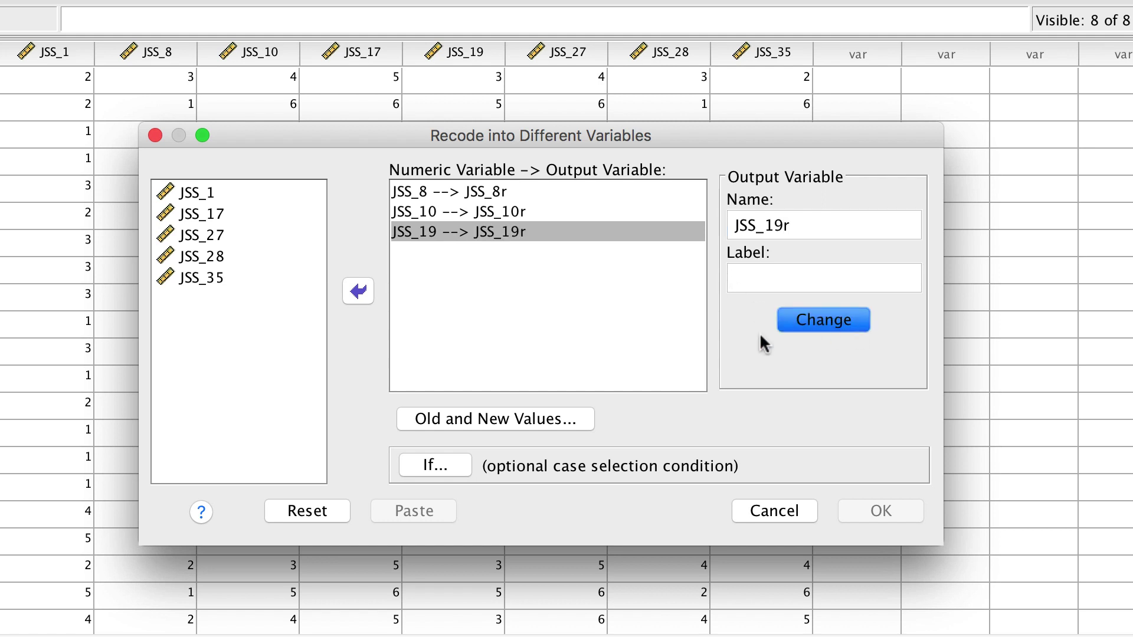
pyautogui.click(547, 197)
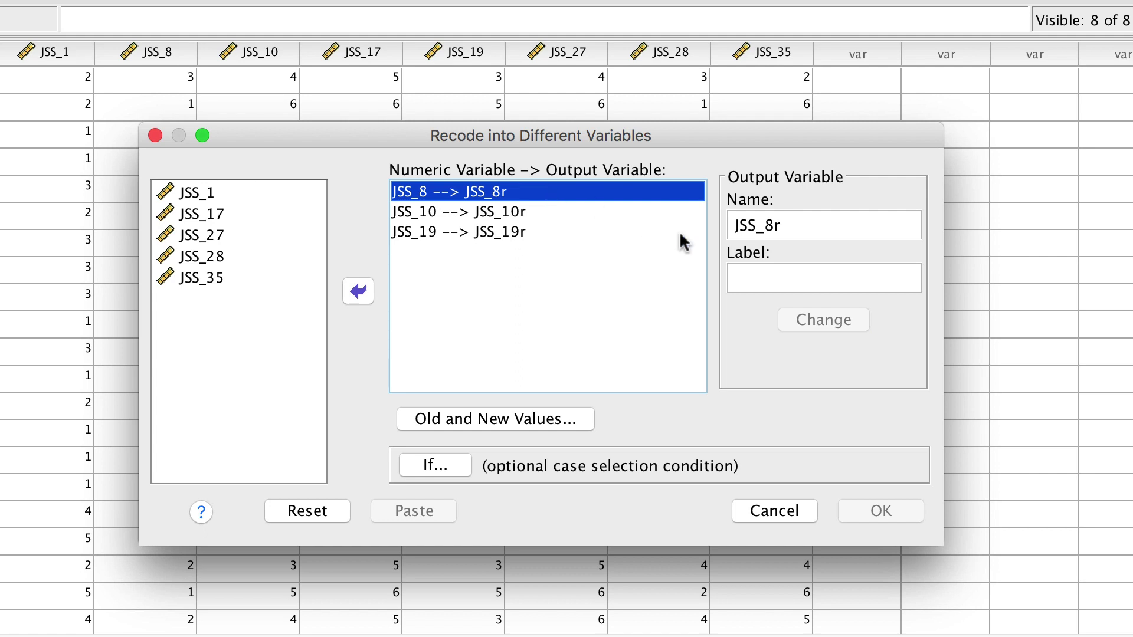
# Step: Label JSS_8r 'I sometimes feel my job is meaningless - r'
pyautogui.click(747, 281)
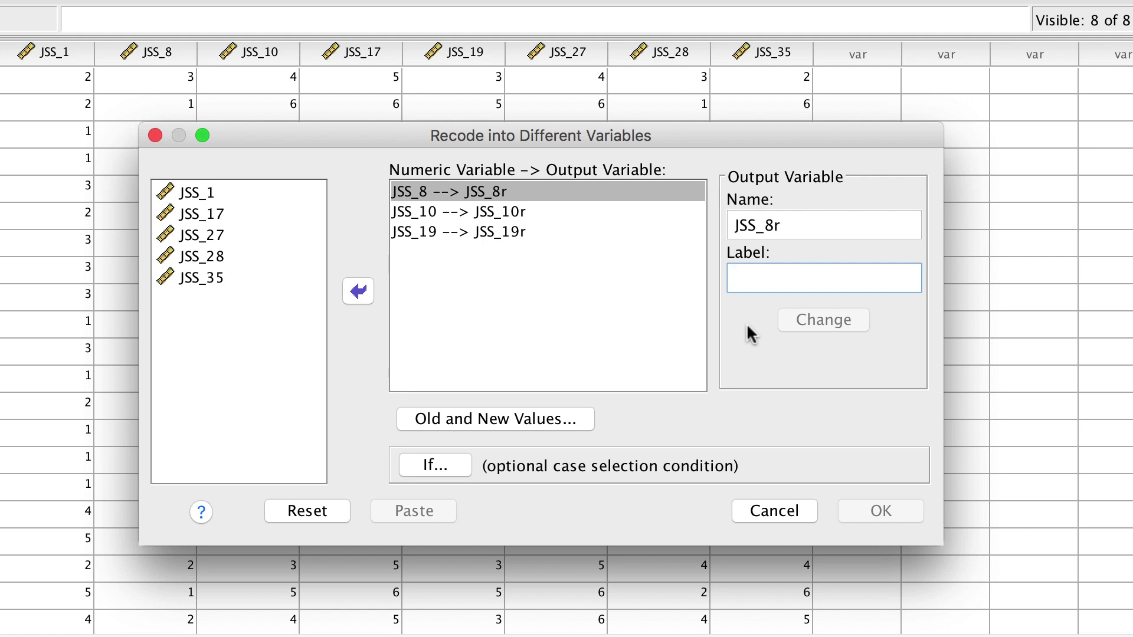
pyautogui.write('I sometime')
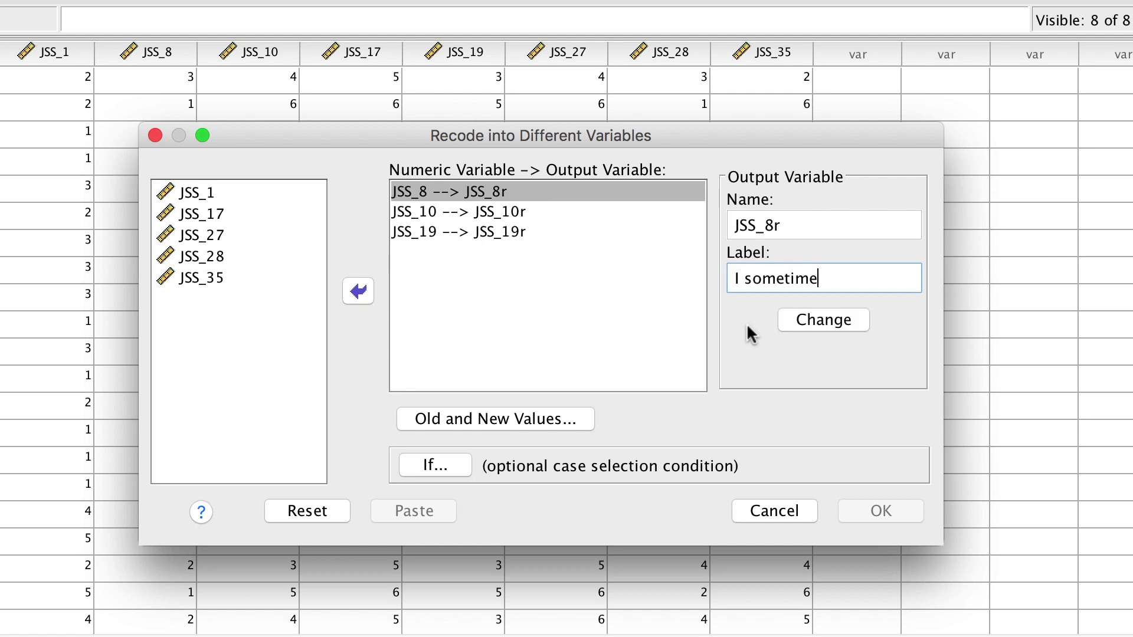
pyautogui.write('s feel my jo')
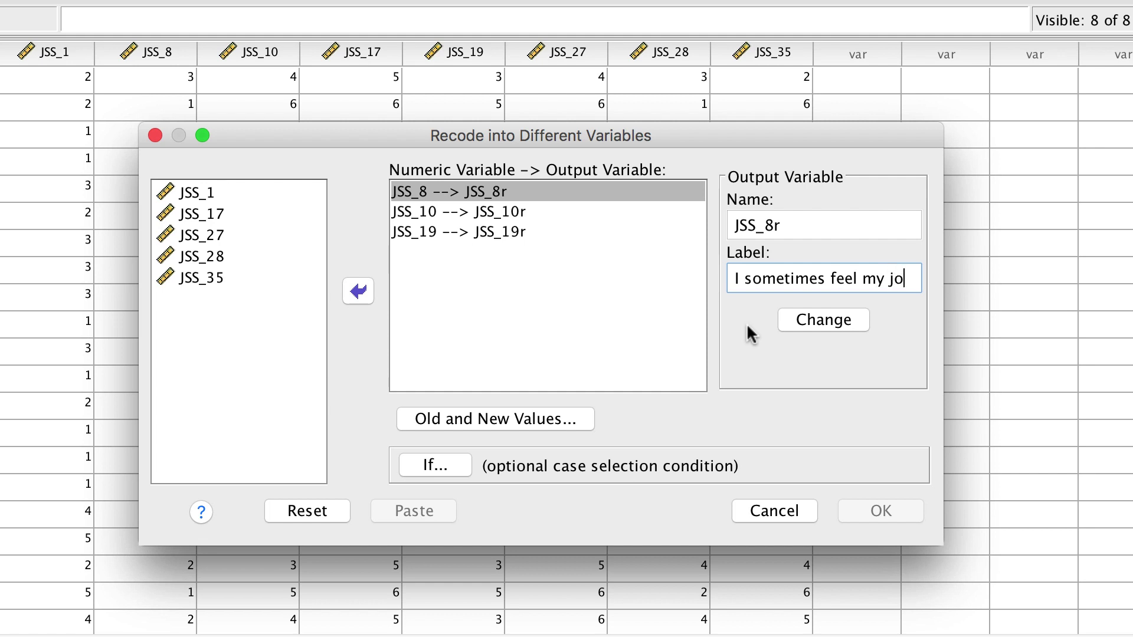
pyautogui.write('b is meaningl')
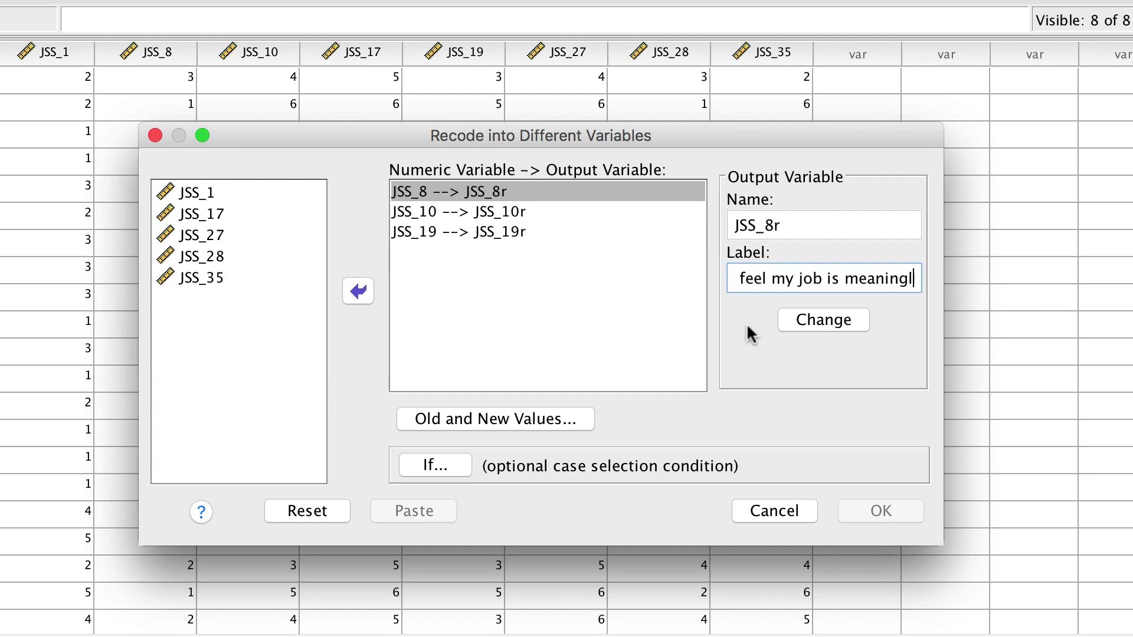
pyautogui.write('ess - r')
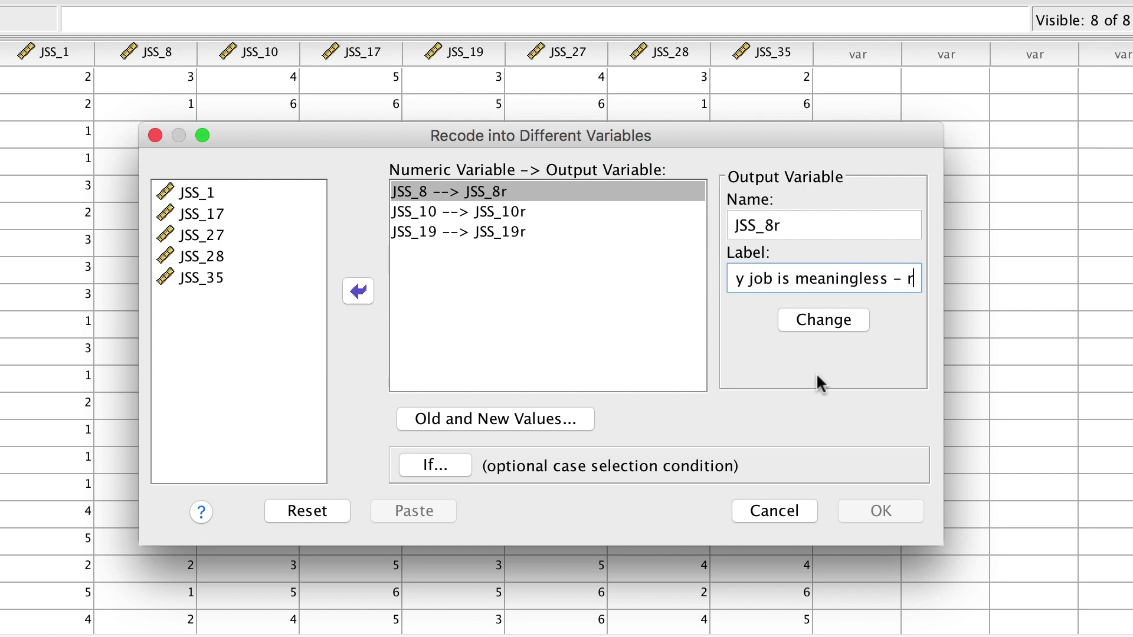
pyautogui.click(829, 320)
# Step: Label JSS_10r 'Raises are too few and far between - r'
pyautogui.click(602, 216)
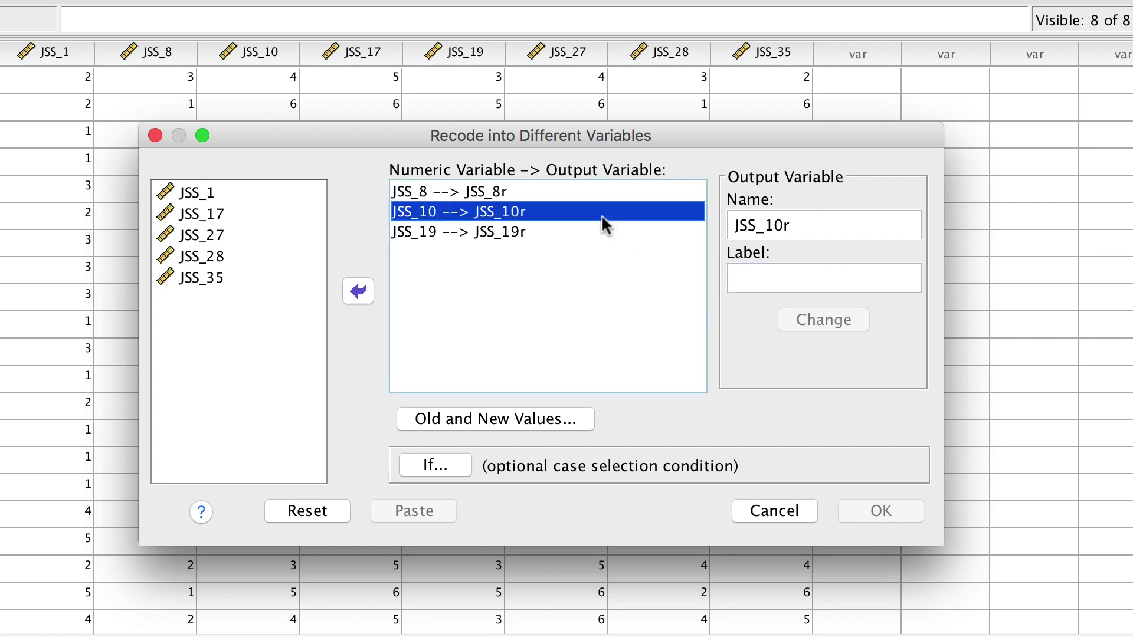
pyautogui.click(801, 275)
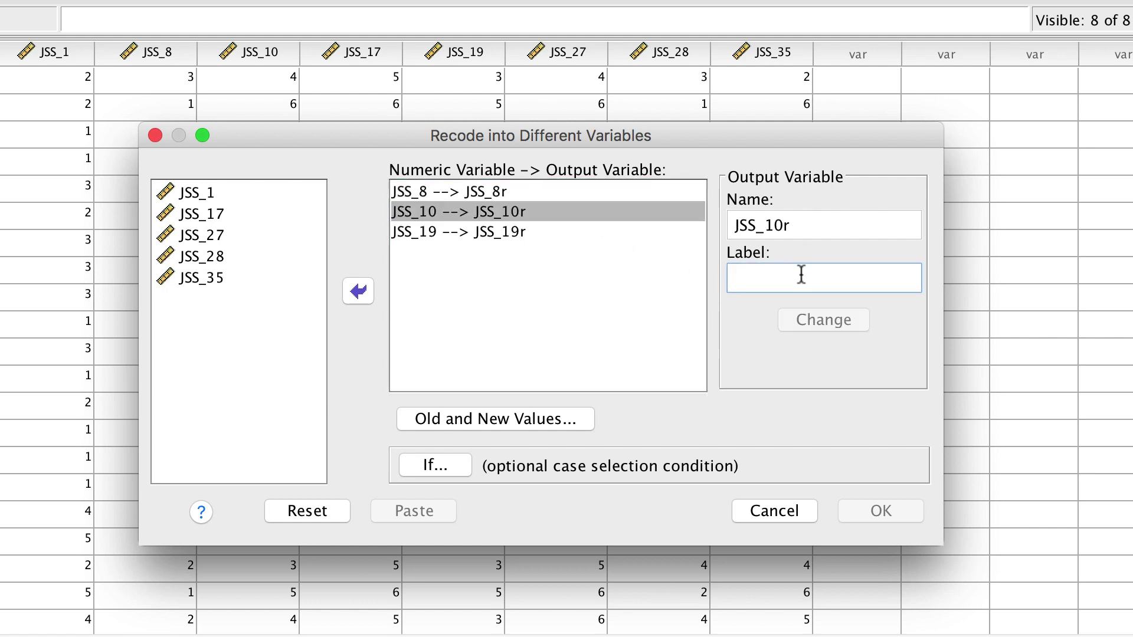
pyautogui.write('Raise')
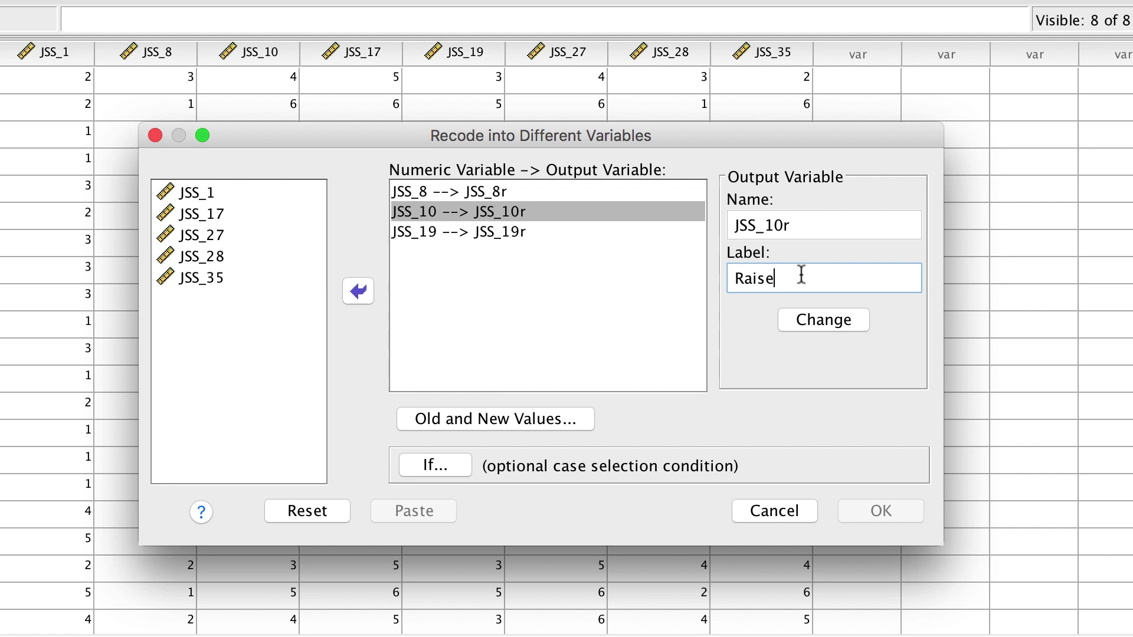
pyautogui.write('s are too few a')
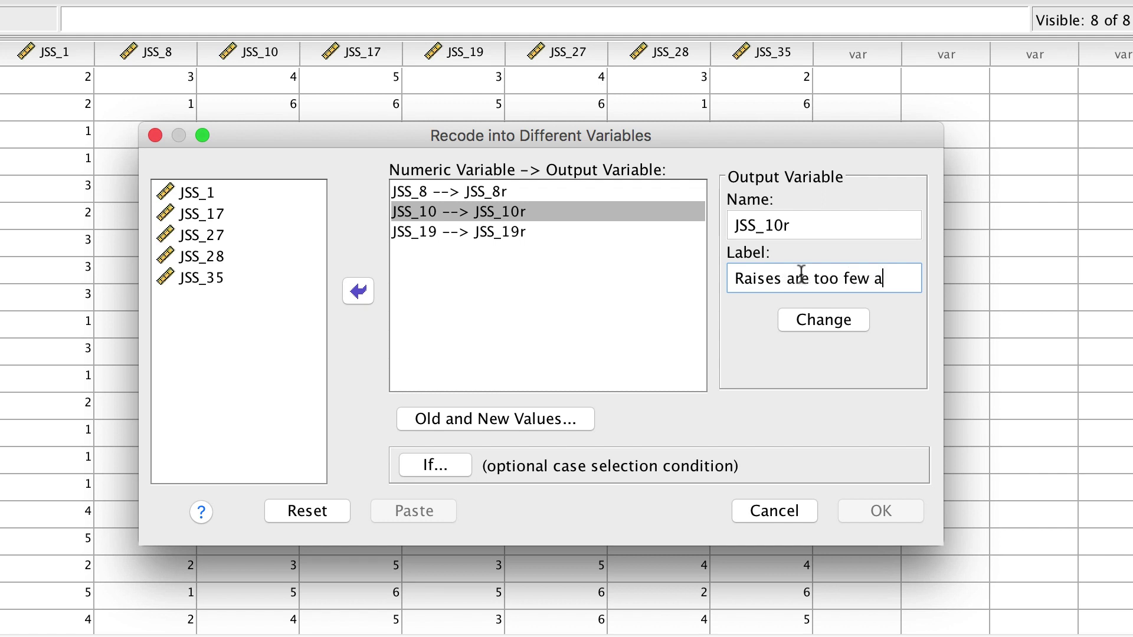
pyautogui.write('nd far betw')
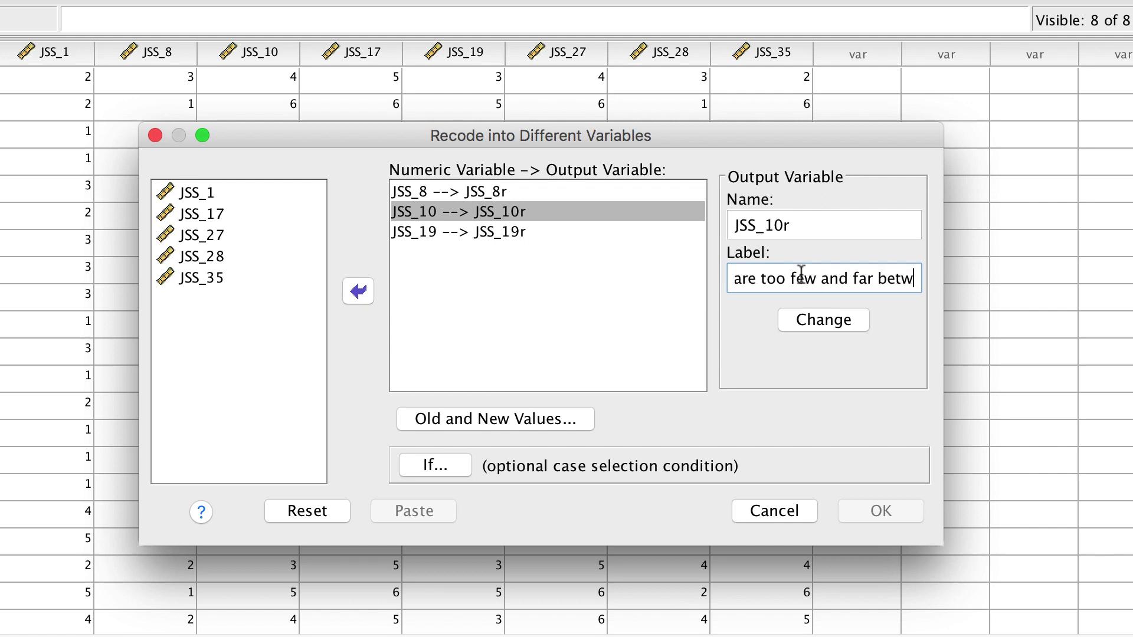
pyautogui.write('een - r')
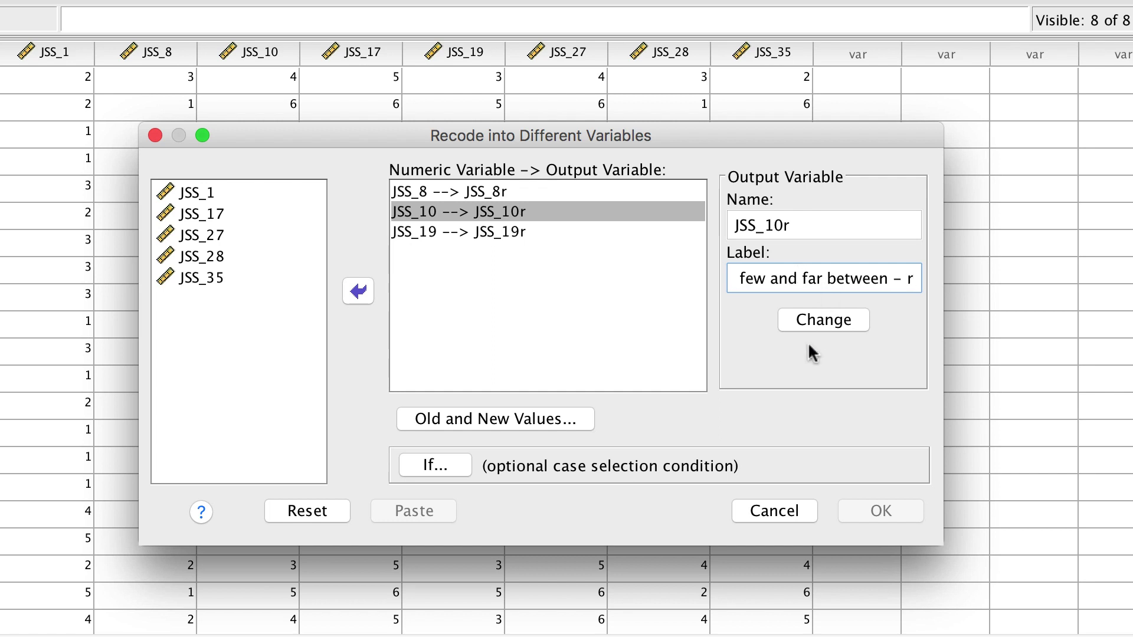
pyautogui.click(823, 320)
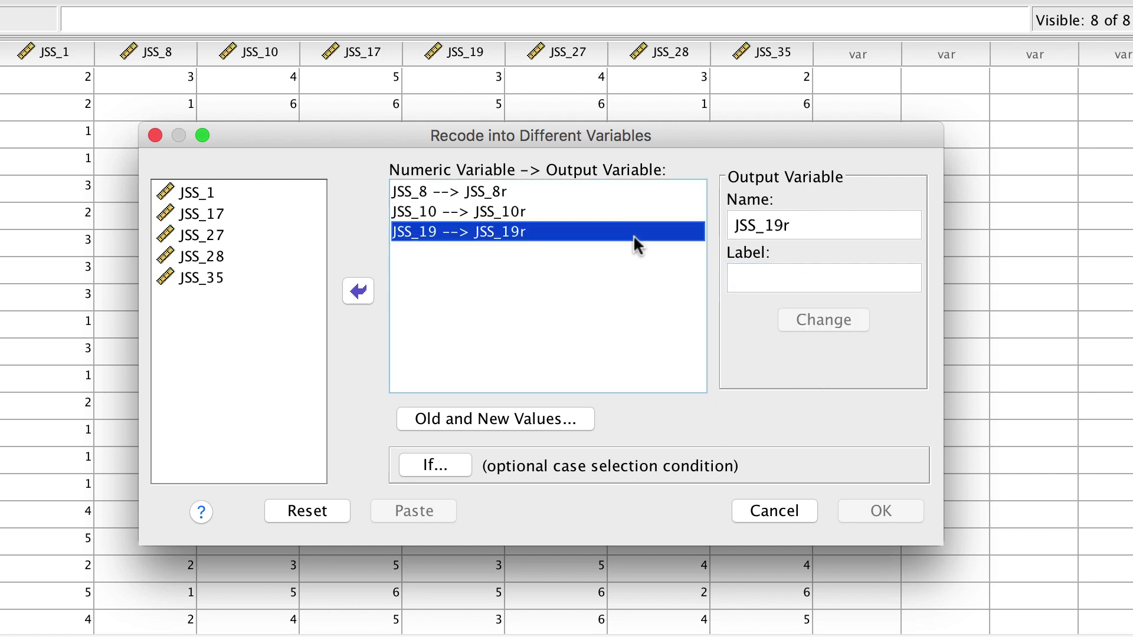
# Step: Label JSS_19r 'I feel unappreciated by the organization when I think about how much they pay me - r'
pyautogui.click(766, 278)
pyautogui.write('I f')
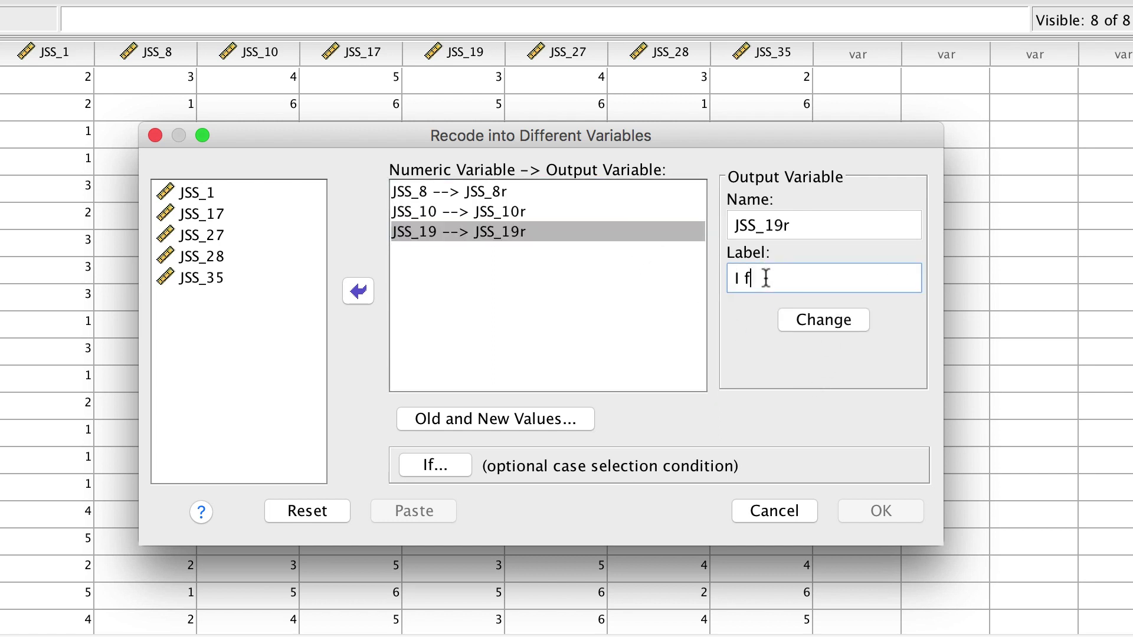
pyautogui.write('eel unappreciated')
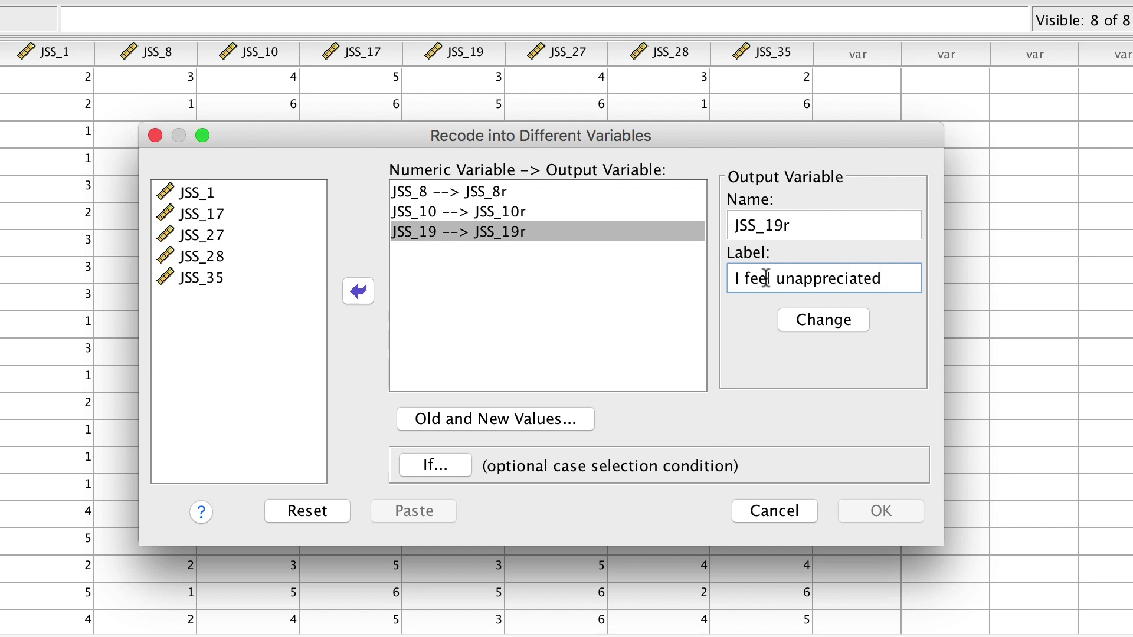
pyautogui.write(' by the organiza')
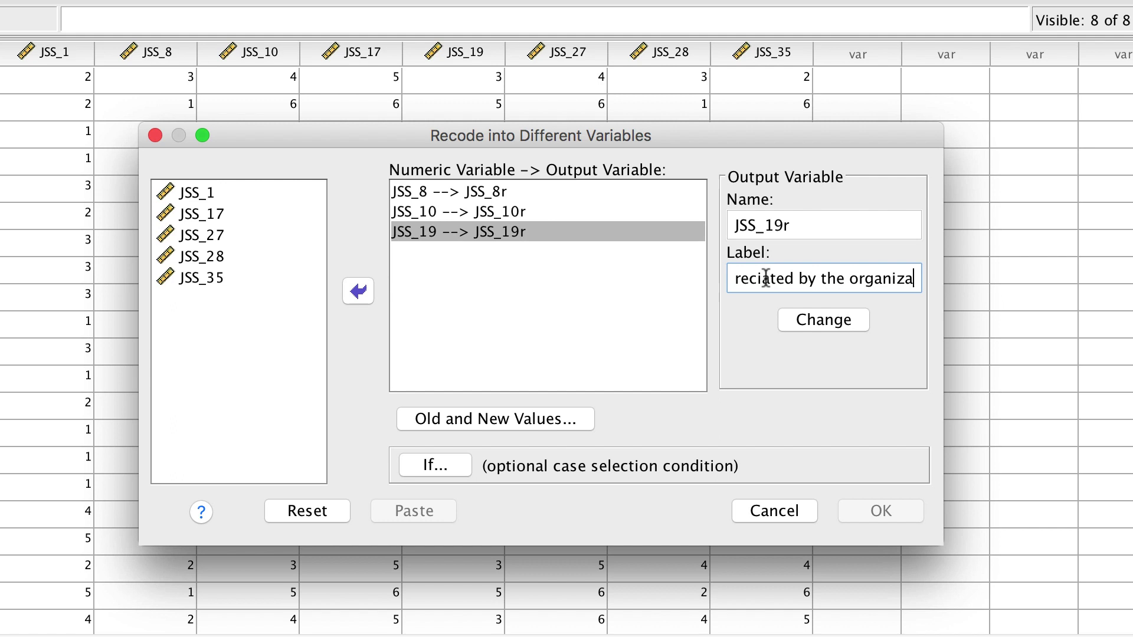
pyautogui.write('tion when I thi')
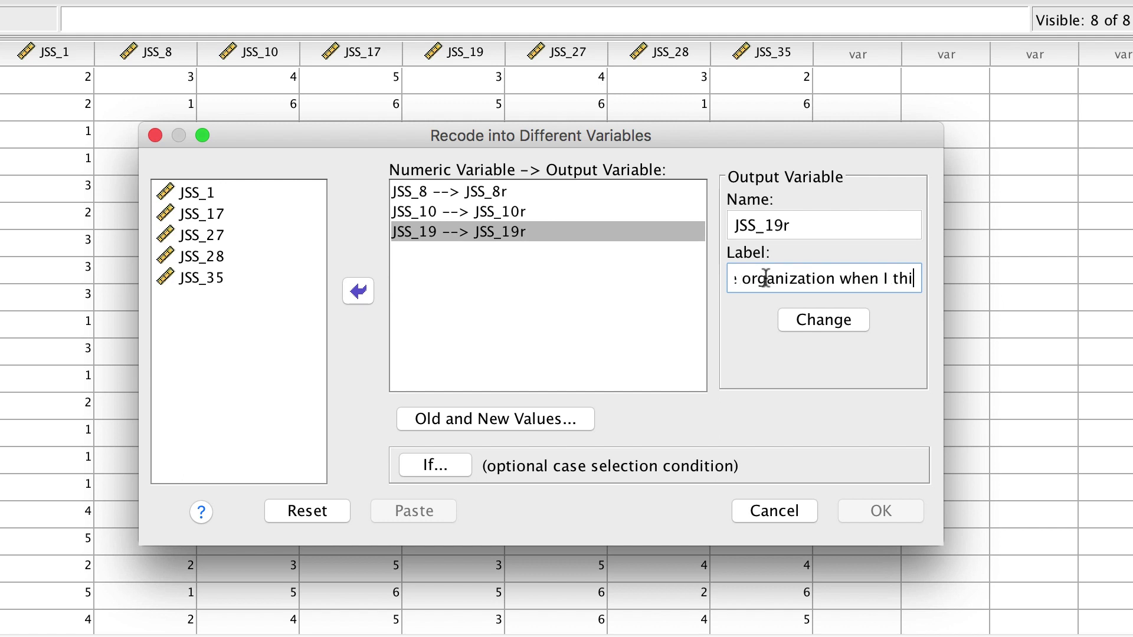
pyautogui.write('nk about how m')
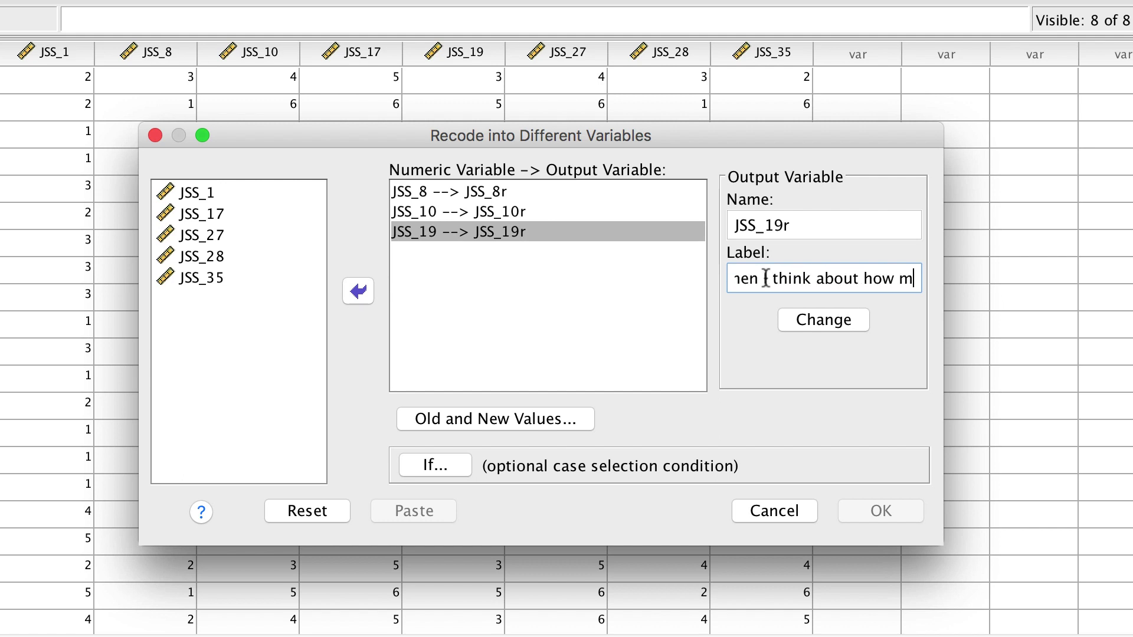
pyautogui.write('uch they ')
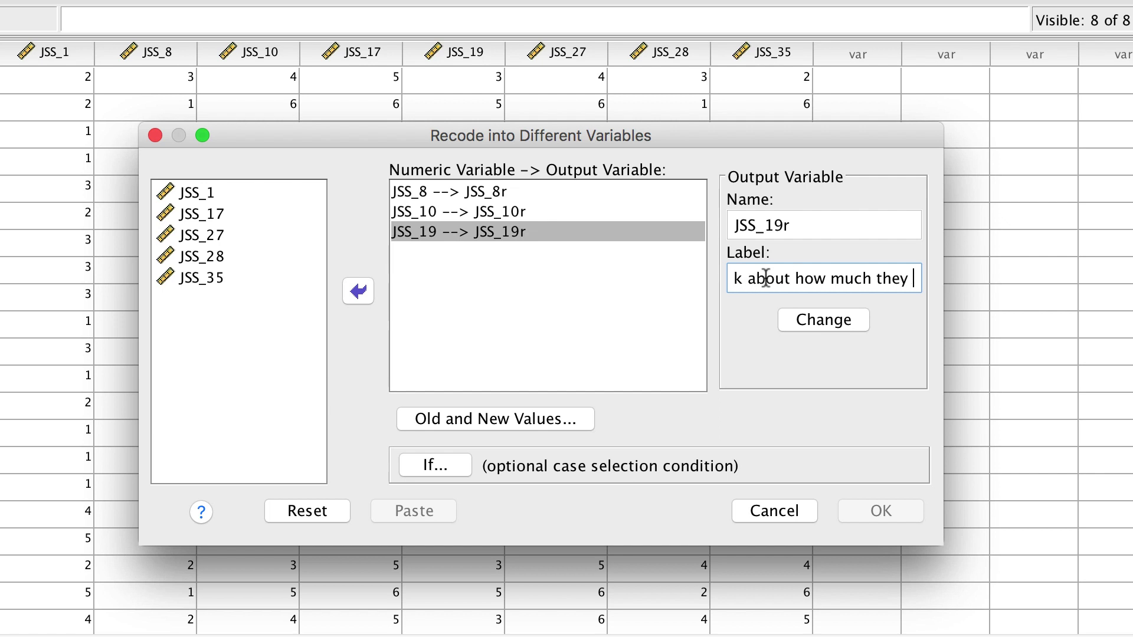
pyautogui.write('pay me - r')
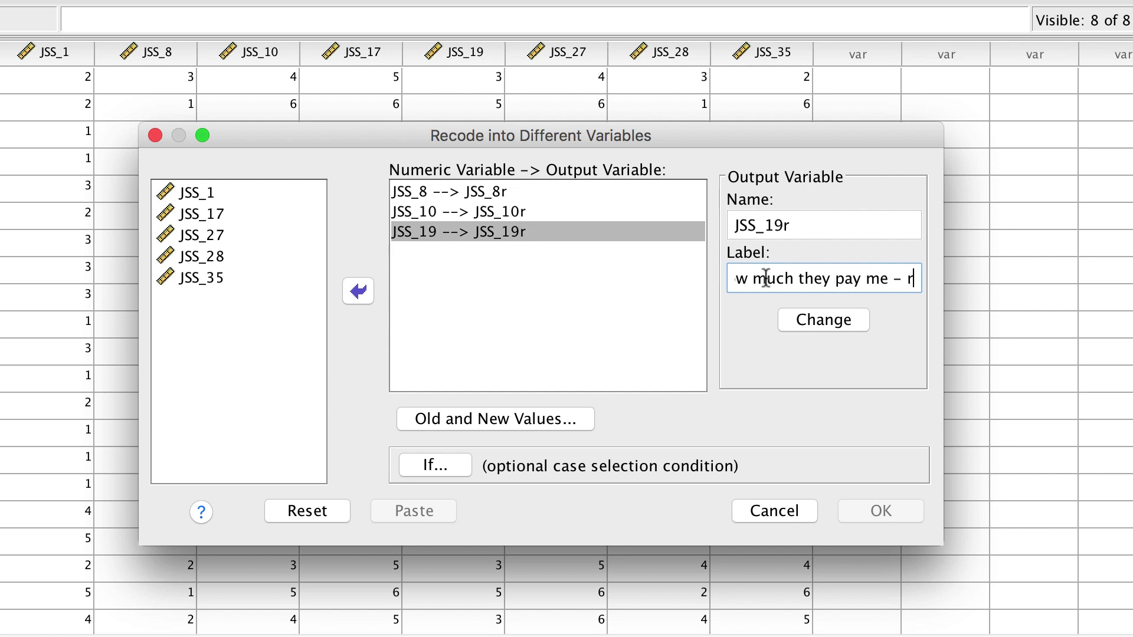
pyautogui.click(808, 321)
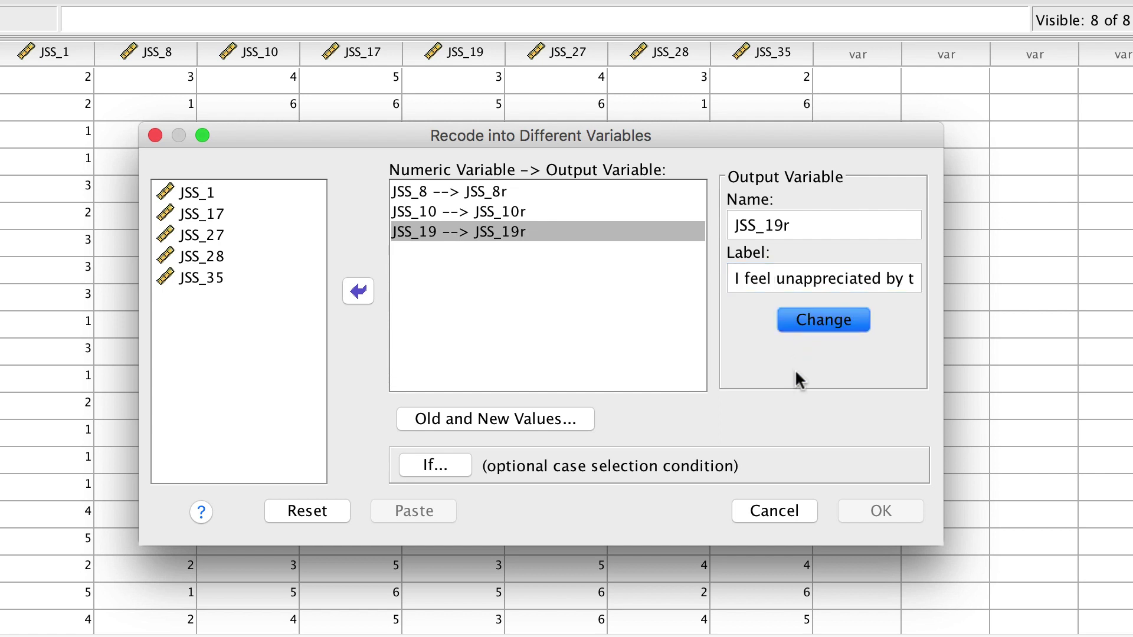
# Step: In Old and New Values, add the mappings 1→6, 2→5 and 3→4
pyautogui.click(480, 419)
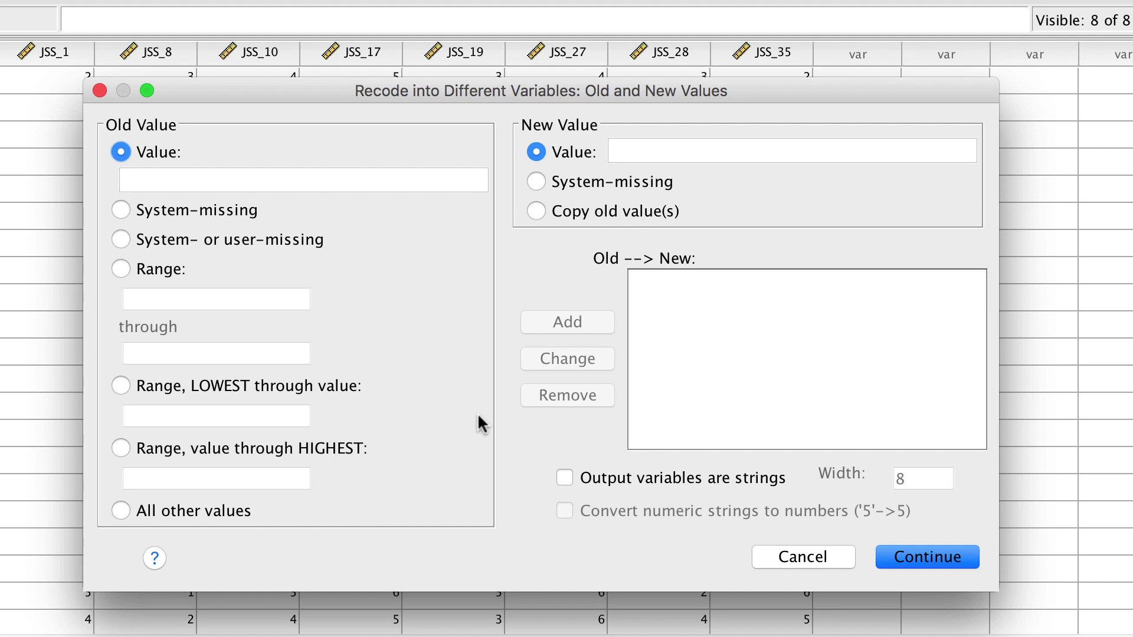
pyautogui.click(271, 180)
pyautogui.write('1')
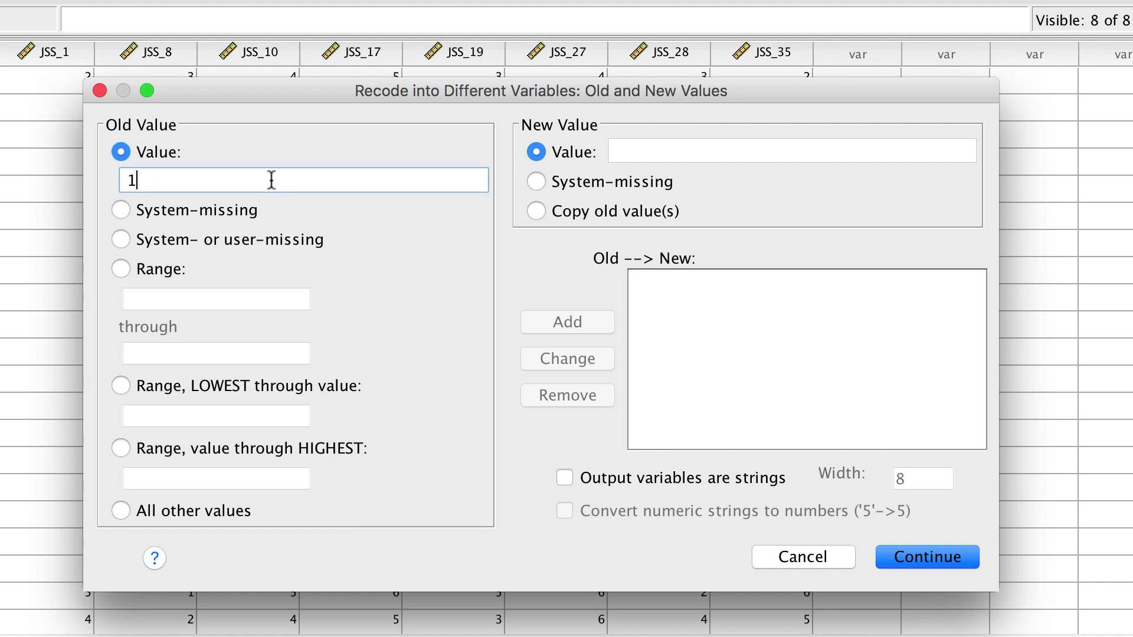
pyautogui.click(654, 150)
pyautogui.write('6')
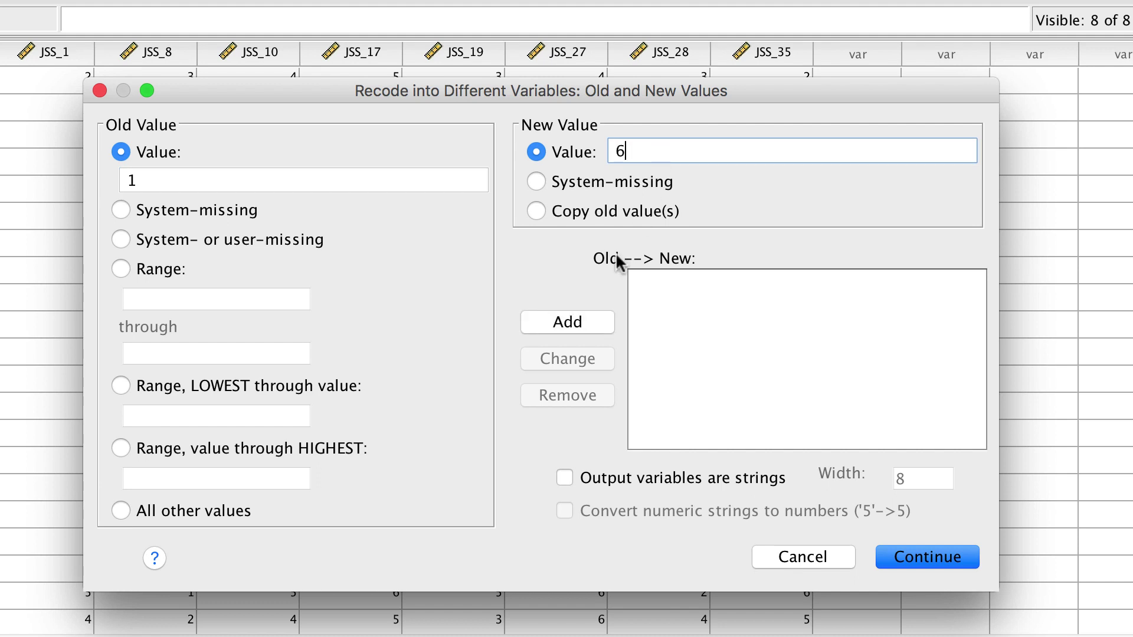
pyautogui.click(582, 322)
pyautogui.click(407, 175)
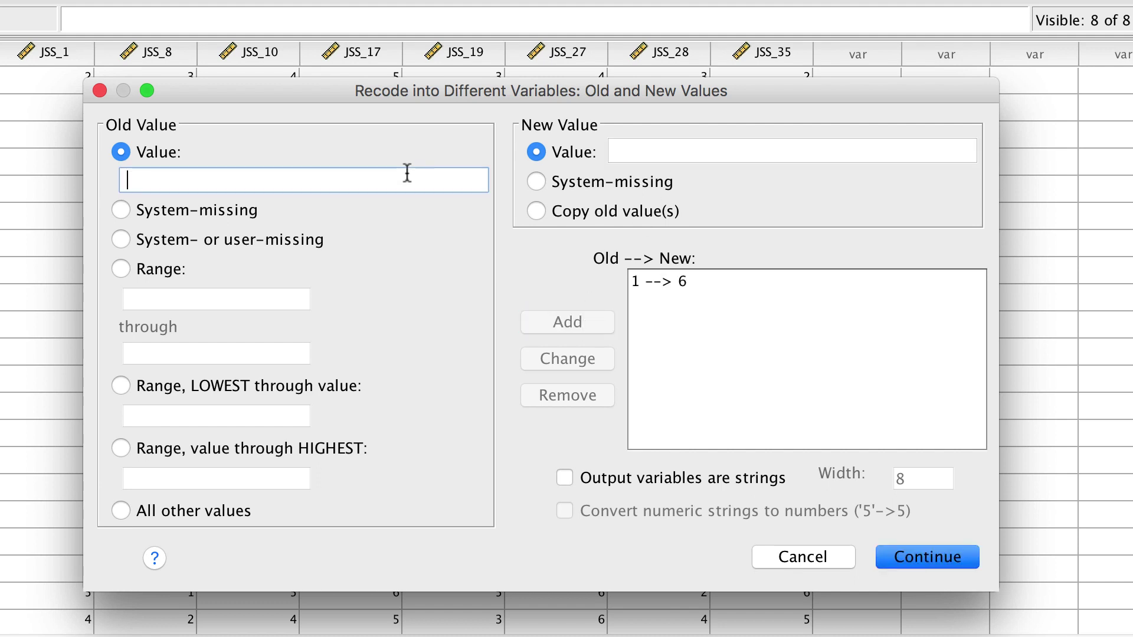
pyautogui.write('2')
pyautogui.click(614, 154)
pyautogui.write('5')
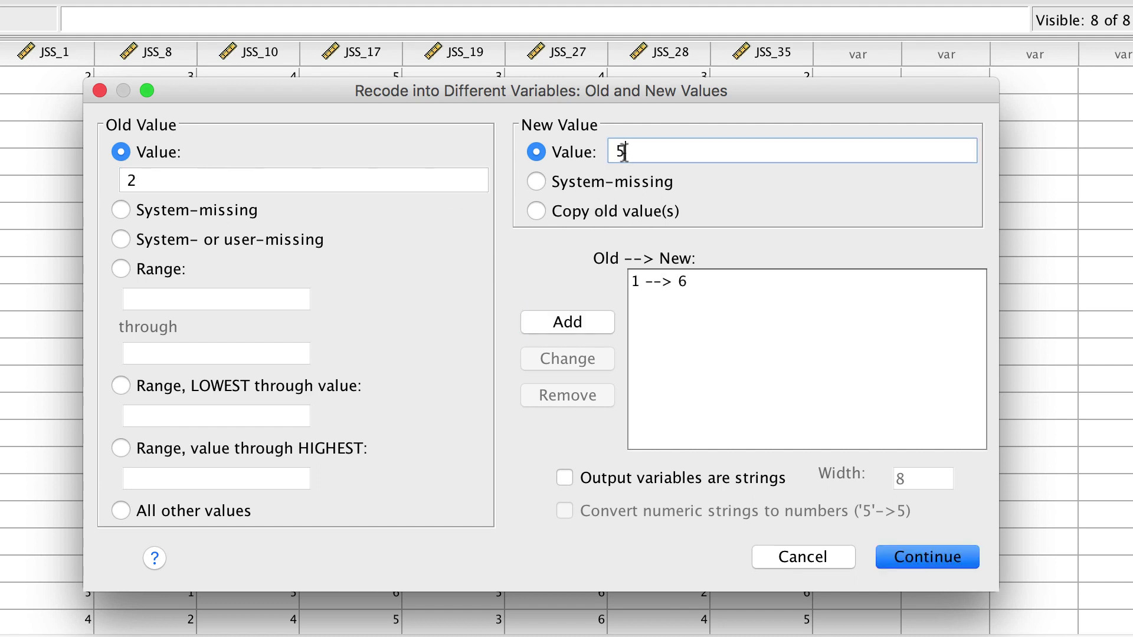
pyautogui.click(596, 325)
pyautogui.click(420, 187)
pyautogui.write('3')
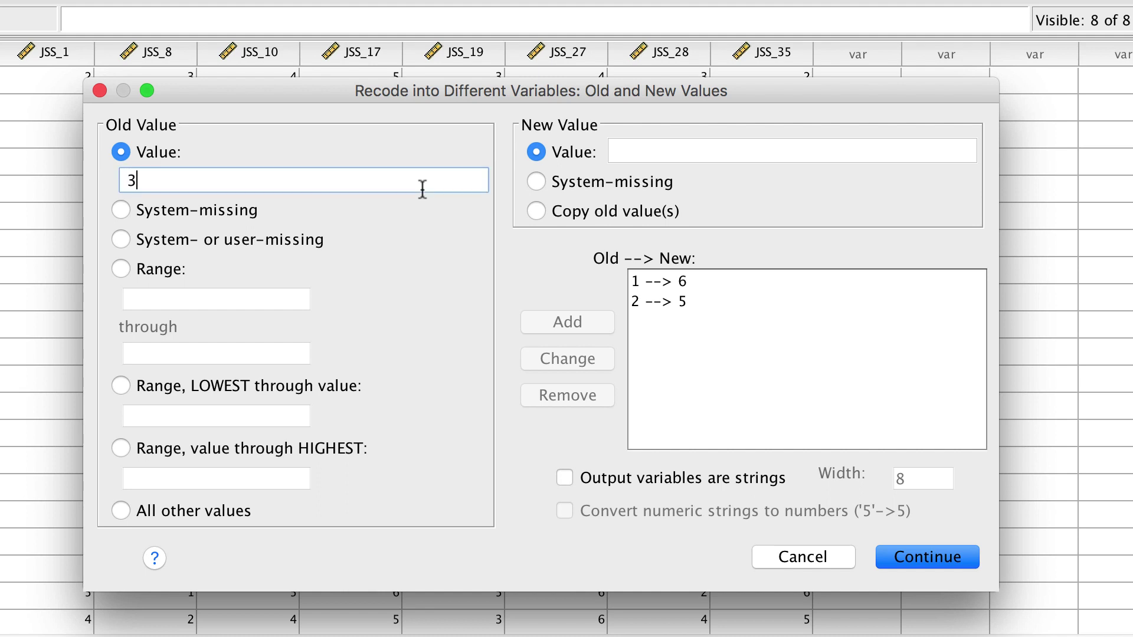
pyautogui.click(619, 155)
pyautogui.write('4')
pyautogui.click(588, 324)
# Step: Add the remaining mappings 4→3, 5→2 and 6→1
pyautogui.click(467, 185)
pyautogui.write('4')
pyautogui.click(639, 151)
pyautogui.write('3')
pyautogui.click(592, 322)
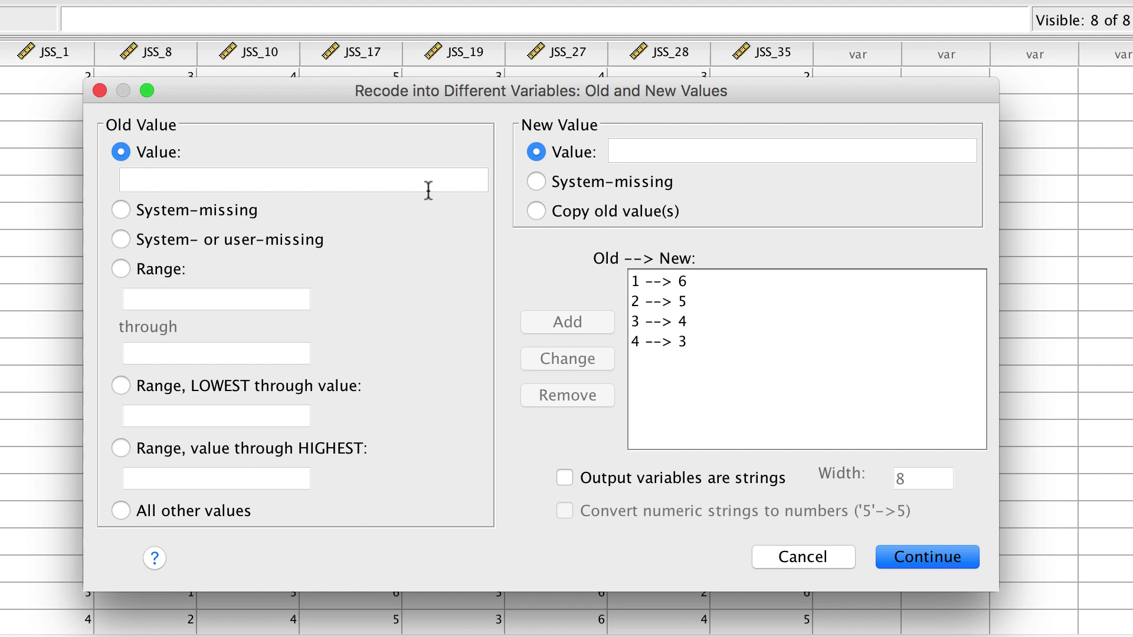
pyautogui.click(428, 189)
pyautogui.write('5')
pyautogui.click(640, 155)
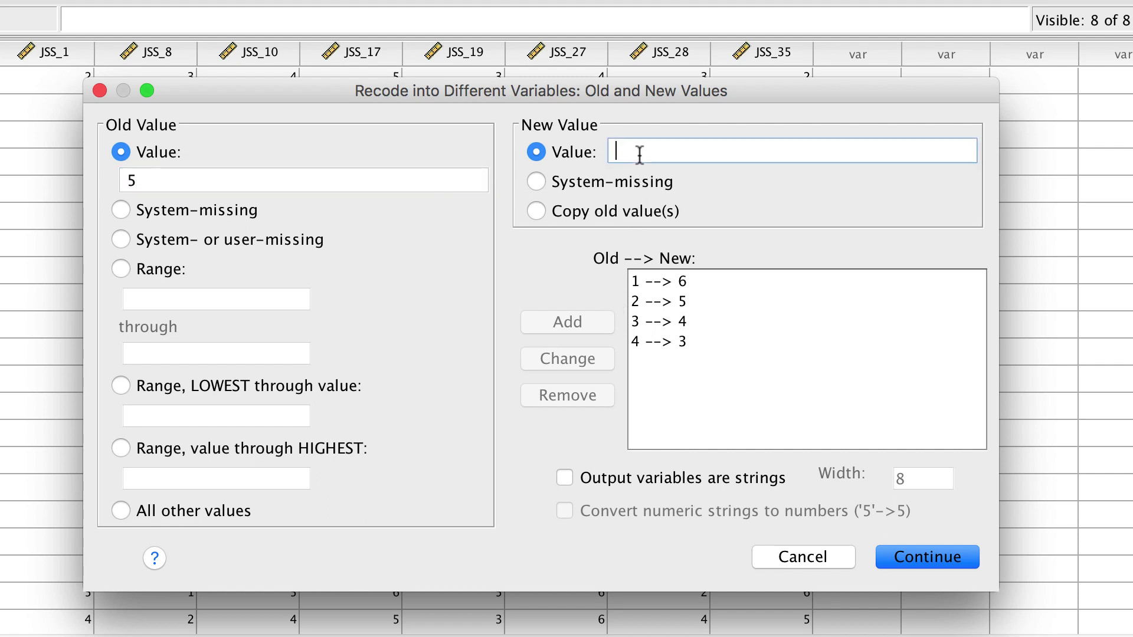
pyautogui.write('2')
pyautogui.click(583, 323)
pyautogui.click(370, 180)
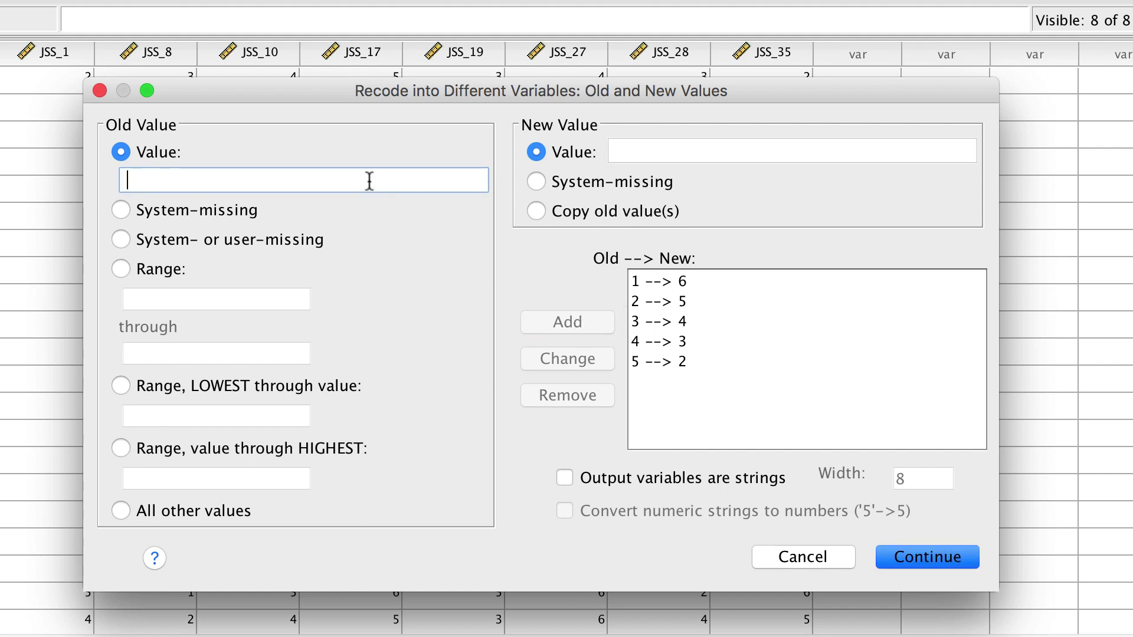
pyautogui.write('6')
pyautogui.click(632, 152)
pyautogui.write('1')
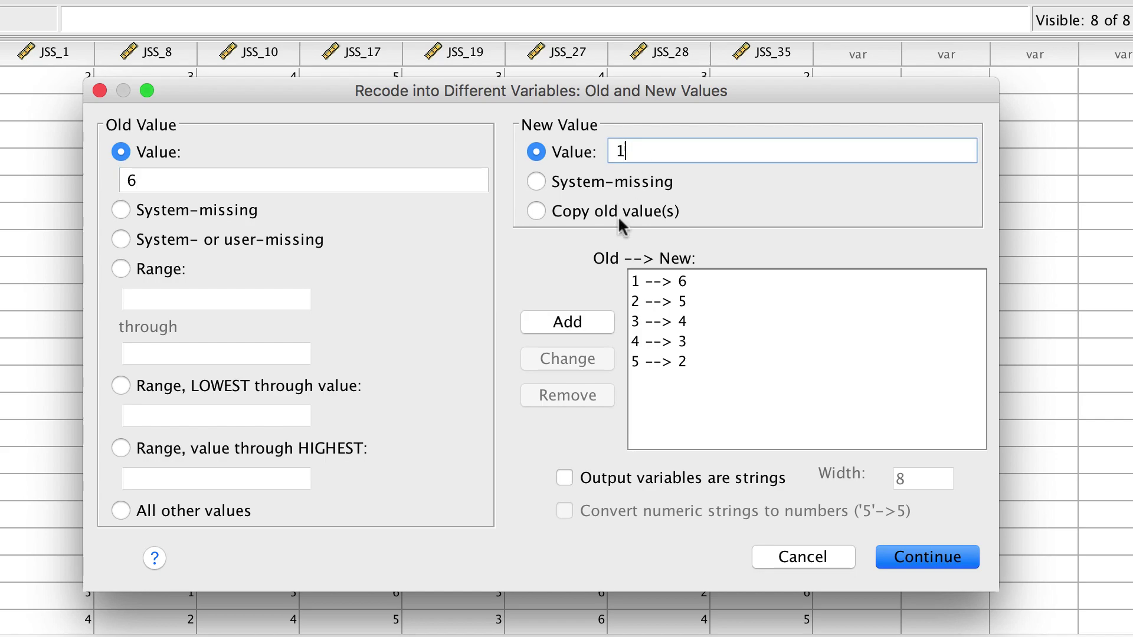
pyautogui.click(596, 322)
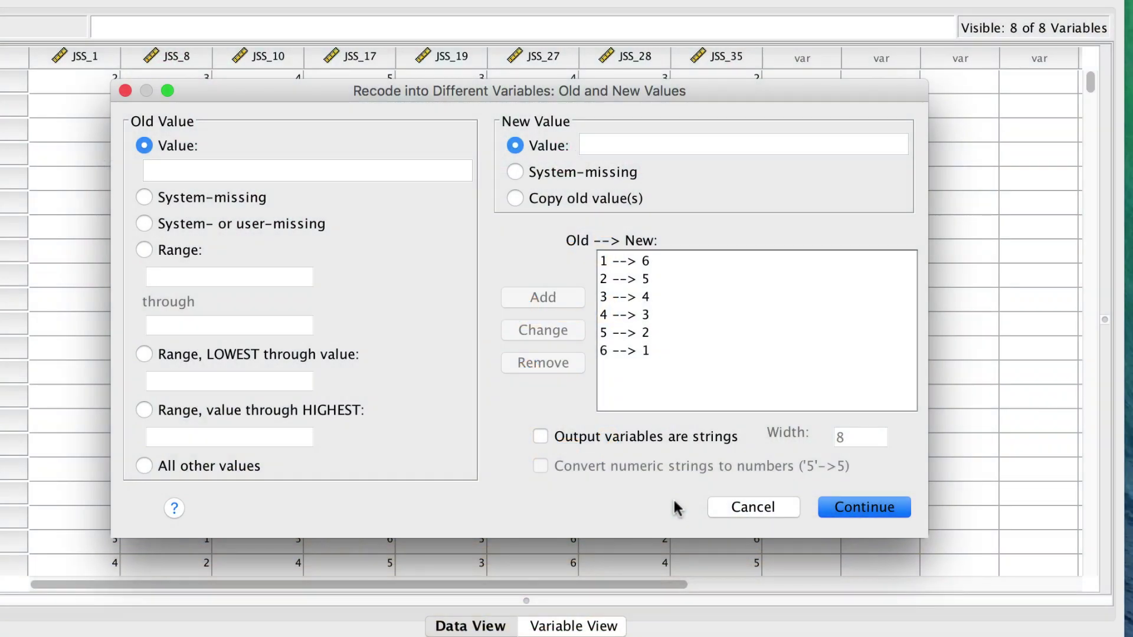
# Step: Run the recode to create JSS_8r, JSS_10r and JSS_19r, then view the variable definitions
pyautogui.click(903, 511)
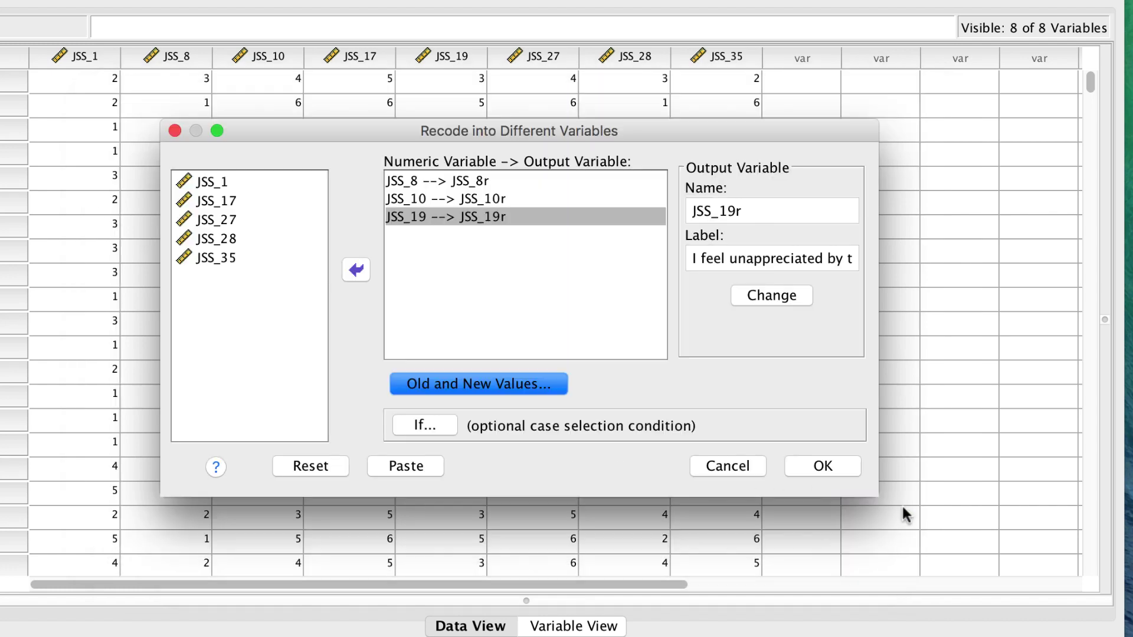
pyautogui.click(849, 467)
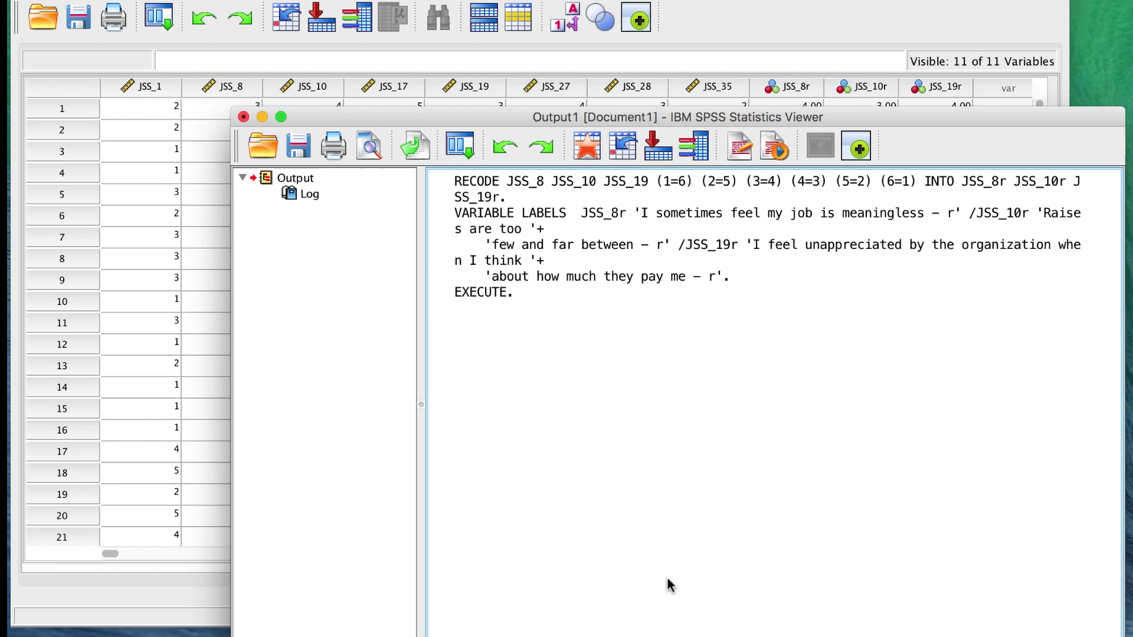
pyautogui.click(35, 626)
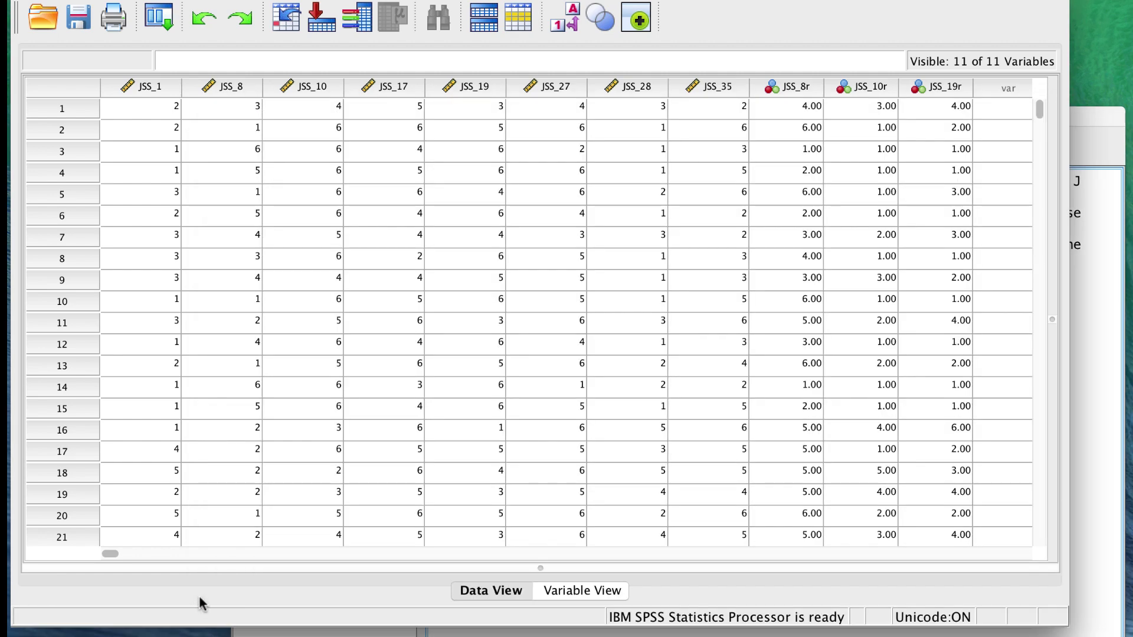
pyautogui.click(593, 588)
# Step: Move JSS_8r into JSS_8's place and send JSS_8 to the bottom
pyautogui.click(68, 243)
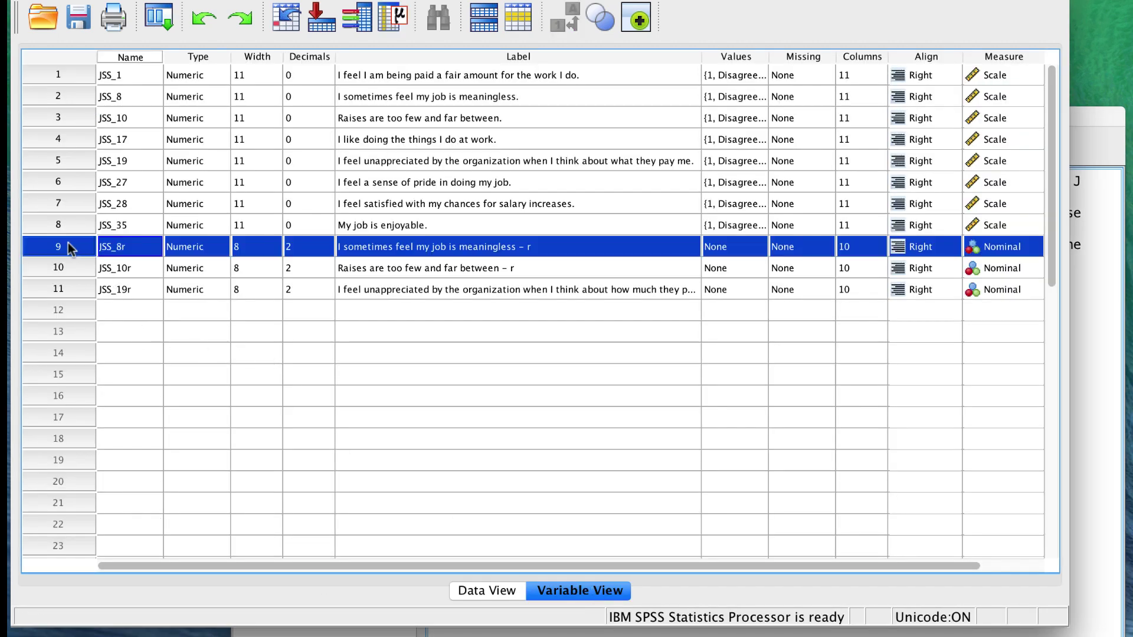
pyautogui.moveTo(69, 242); pyautogui.dragTo(36, 312)
pyautogui.click(35, 93)
pyautogui.click(78, 229)
# Step: Move JSS_10r and JSS_19r into the originals' places, sending JSS_10 to the end
pyautogui.click(79, 244)
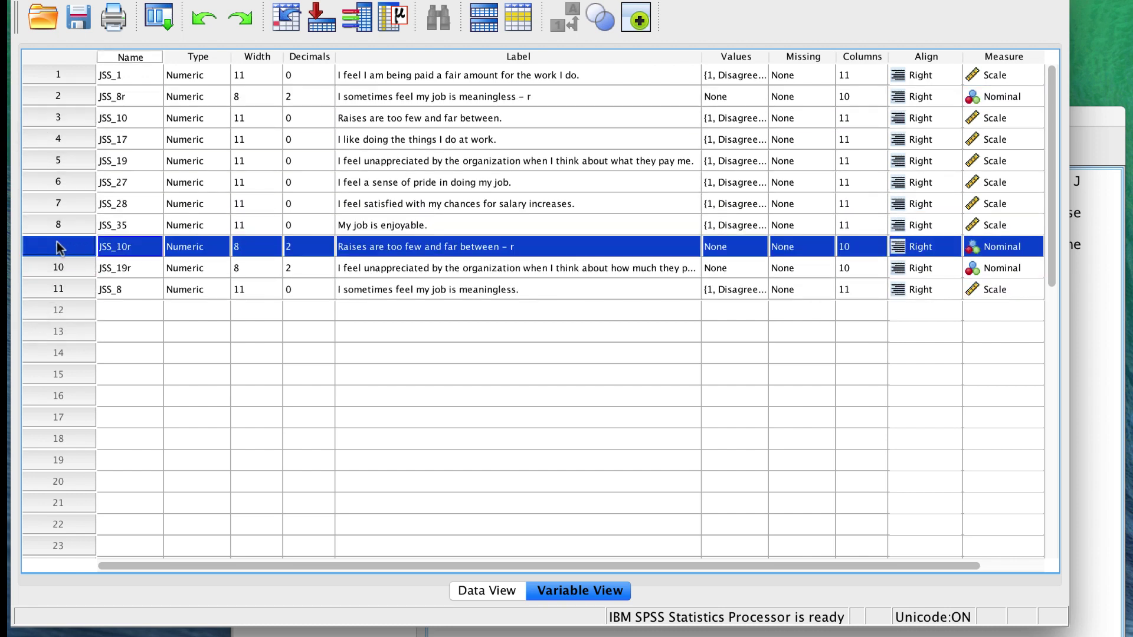
pyautogui.moveTo(33, 246); pyautogui.dragTo(40, 305)
pyautogui.click(41, 117)
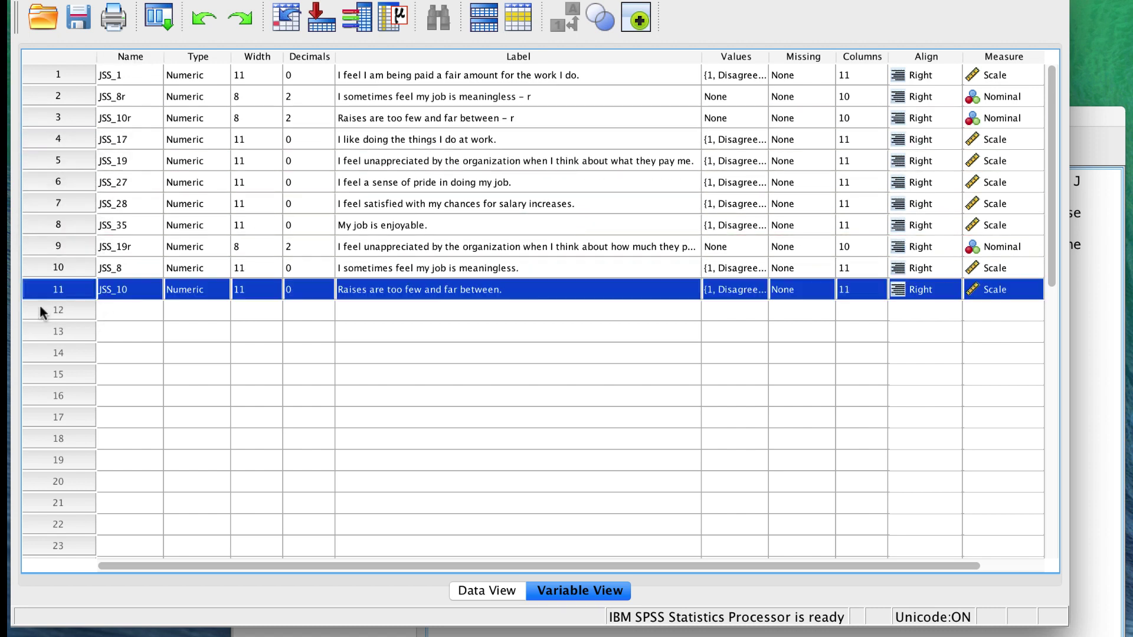
pyautogui.click(72, 247)
pyautogui.moveTo(72, 247); pyautogui.dragTo(40, 314)
pyautogui.click(40, 161)
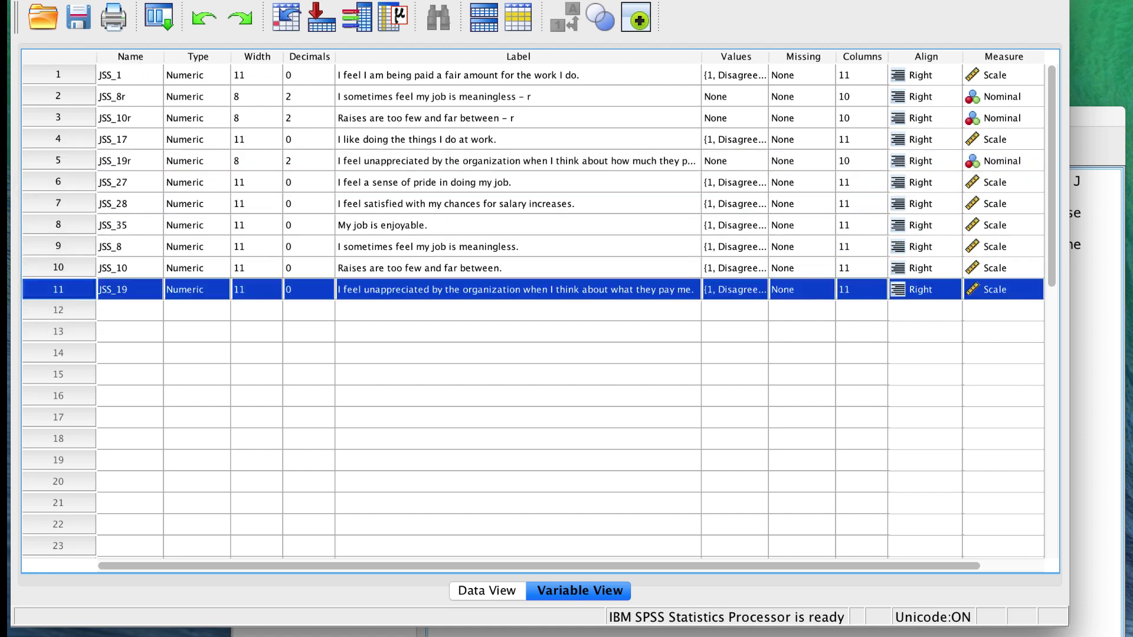